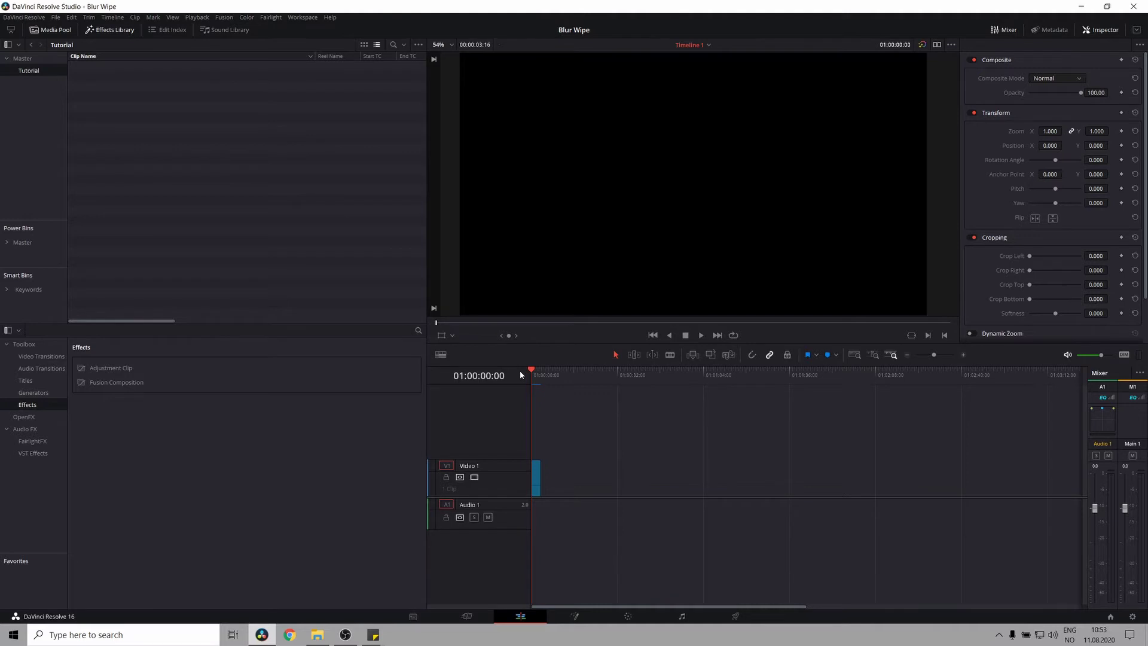
Play back the existing title reveal, zoom the timeline onto the clip, and park the playhead past its end
{"action": "key", "text": "space"}
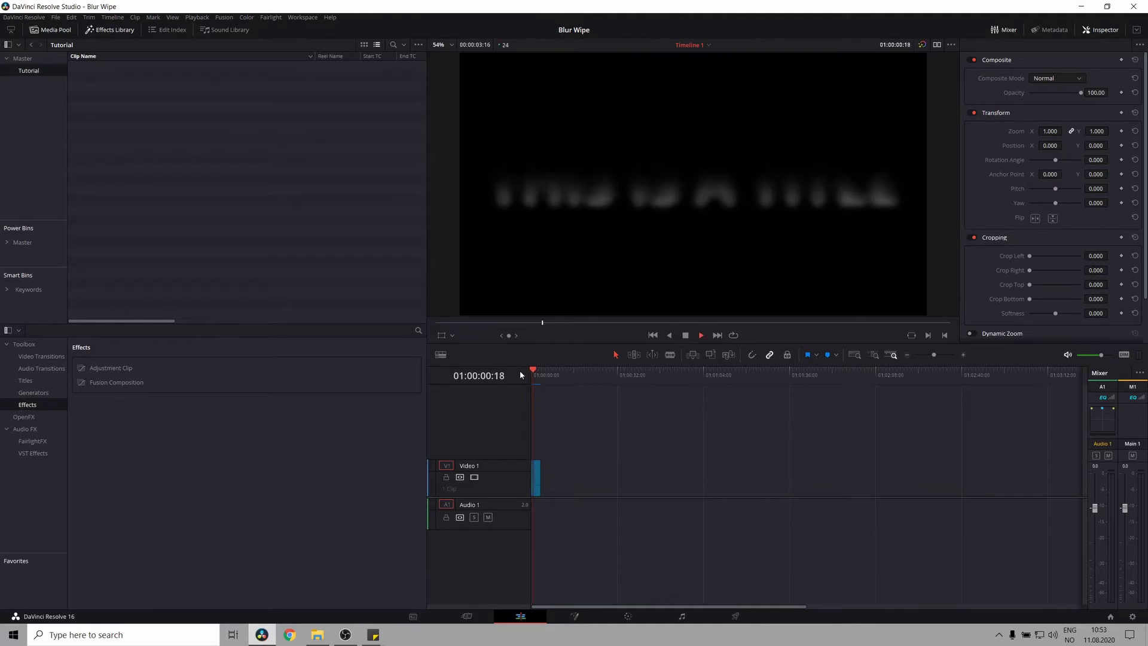
{"action": "key", "text": "space"}
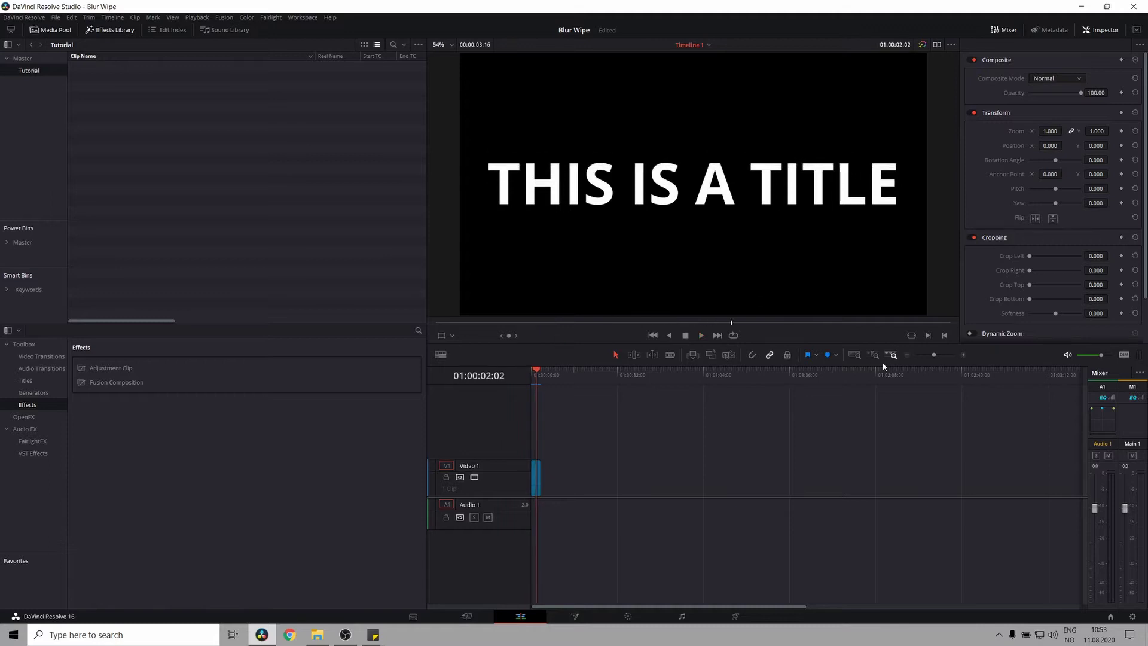
{"action": "left_click", "coordinate": [535, 375]}
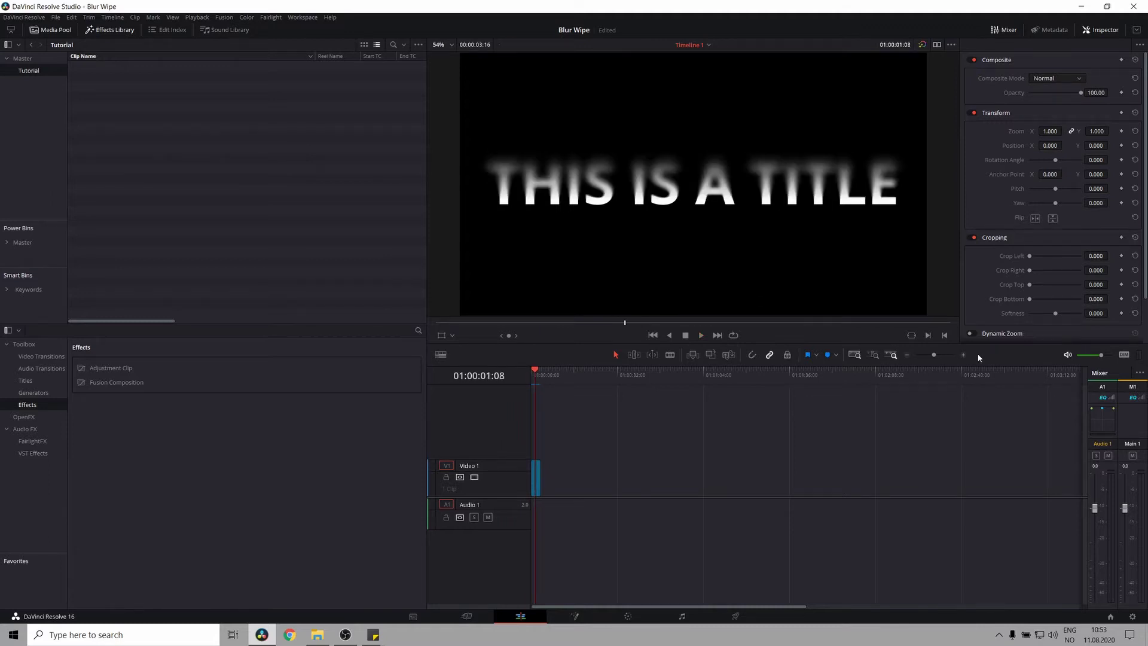
{"action": "left_click_drag", "start_coordinate": [938, 355], "coordinate": [943, 353]}
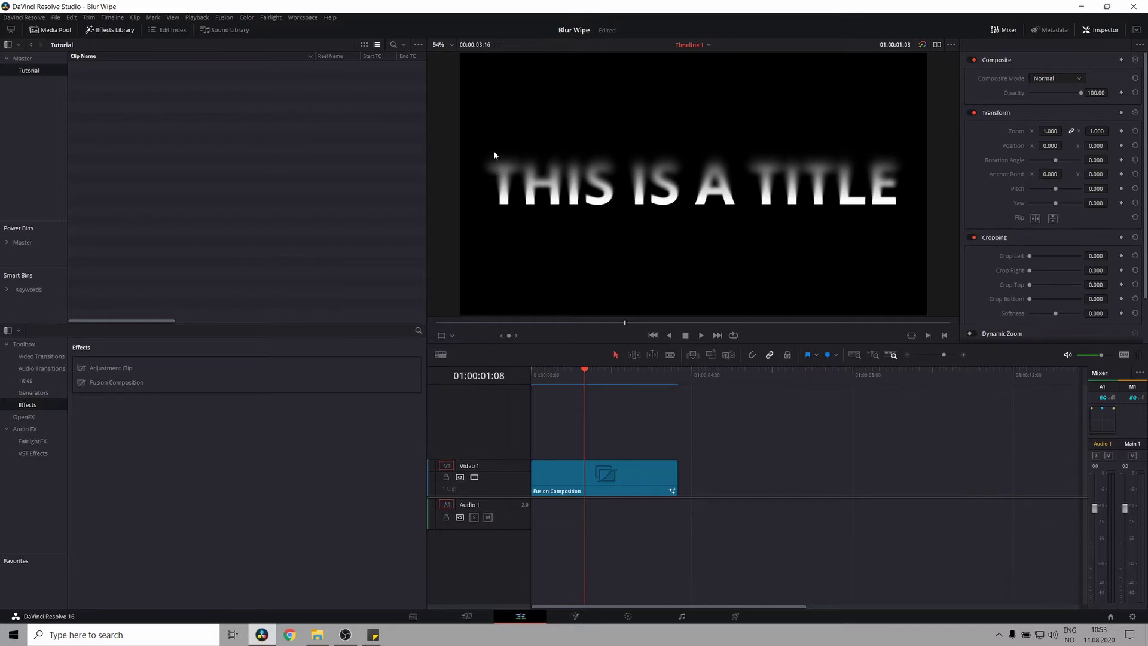
{"action": "left_click", "coordinate": [721, 375]}
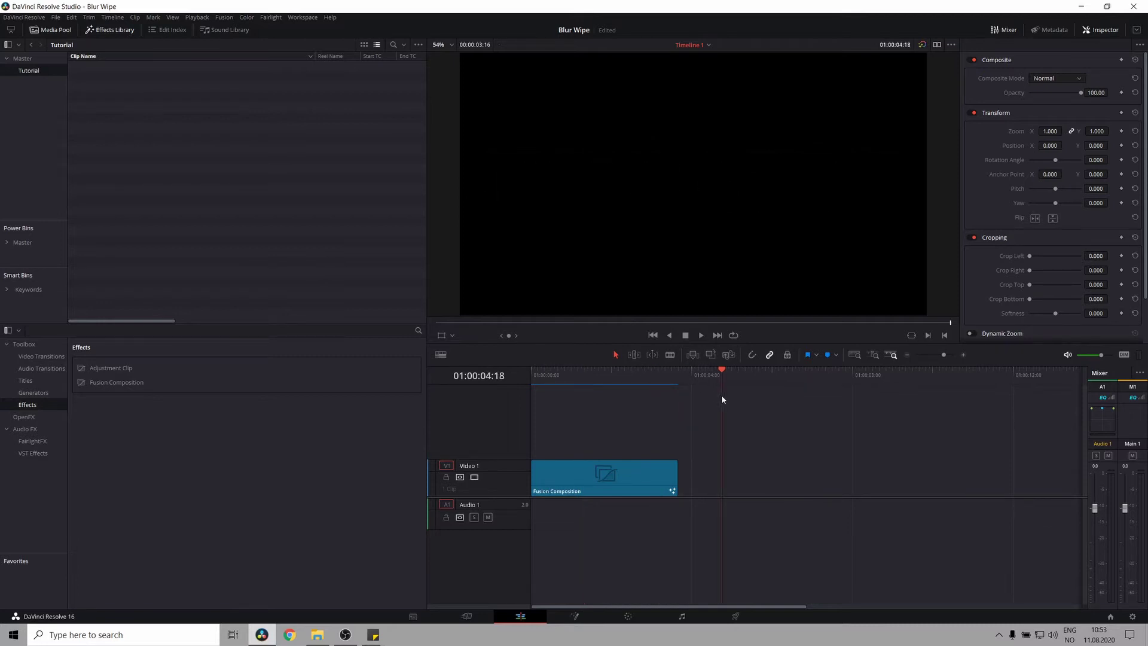
Create a new Fusion Composition in the Media Pool and open it on the Fusion page
{"action": "right_click", "coordinate": [237, 115]}
{"action": "left_click", "coordinate": [284, 149]}
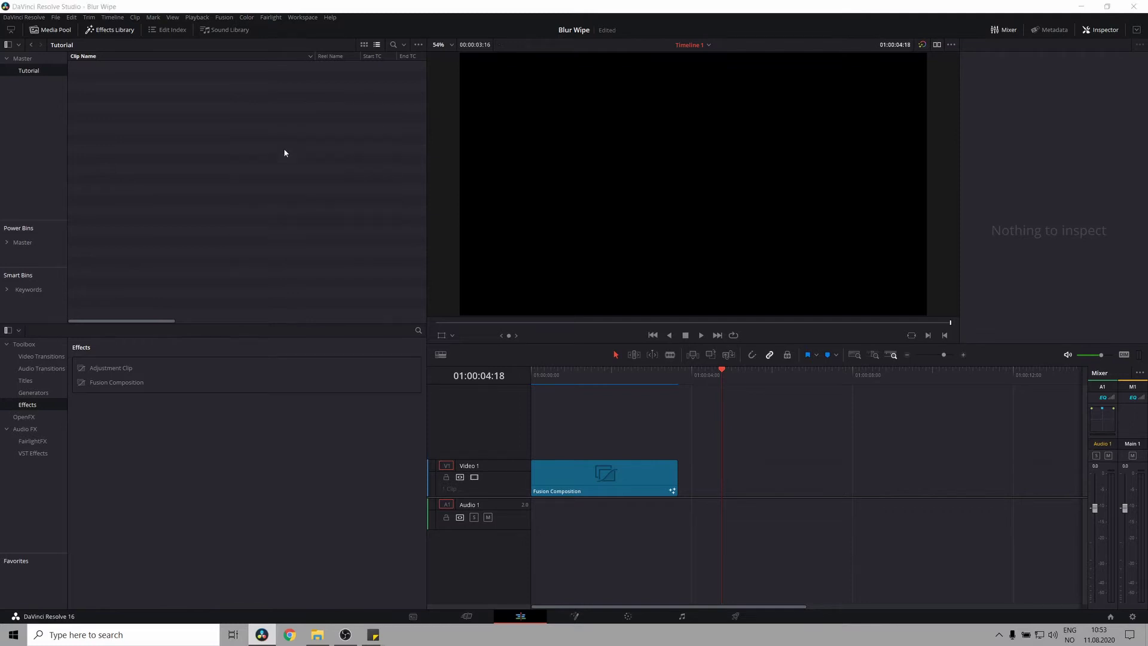
{"action": "left_click", "coordinate": [629, 362]}
{"action": "left_click", "coordinate": [97, 66]}
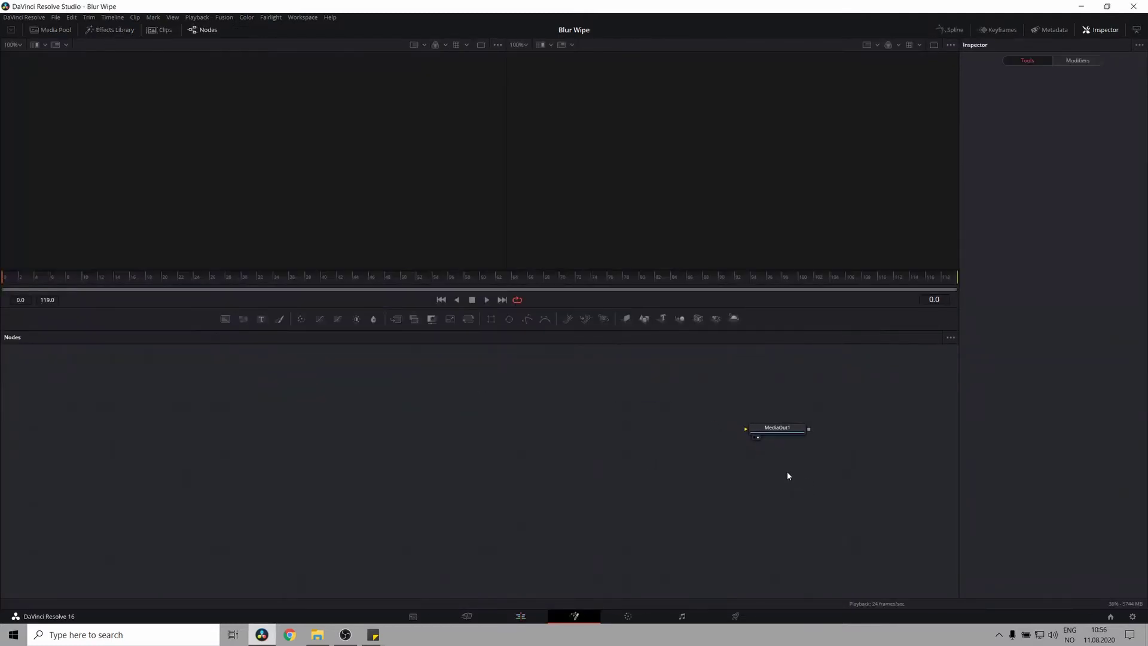
Add a Text1 node beside MediaOut1 reading 'THIS IS A TITLE' at size about 0.197
{"action": "left_click", "coordinate": [261, 319]}
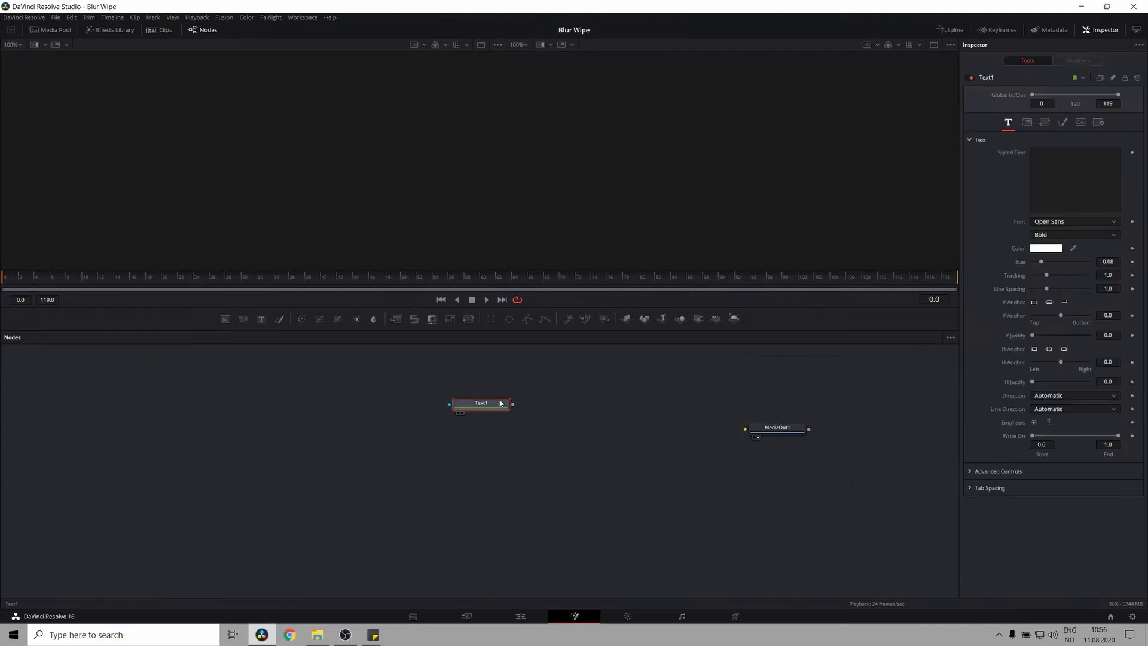
{"action": "left_click_drag", "start_coordinate": [502, 405], "coordinate": [827, 428]}
{"action": "type", "text": "THIS IS A TITLE"}
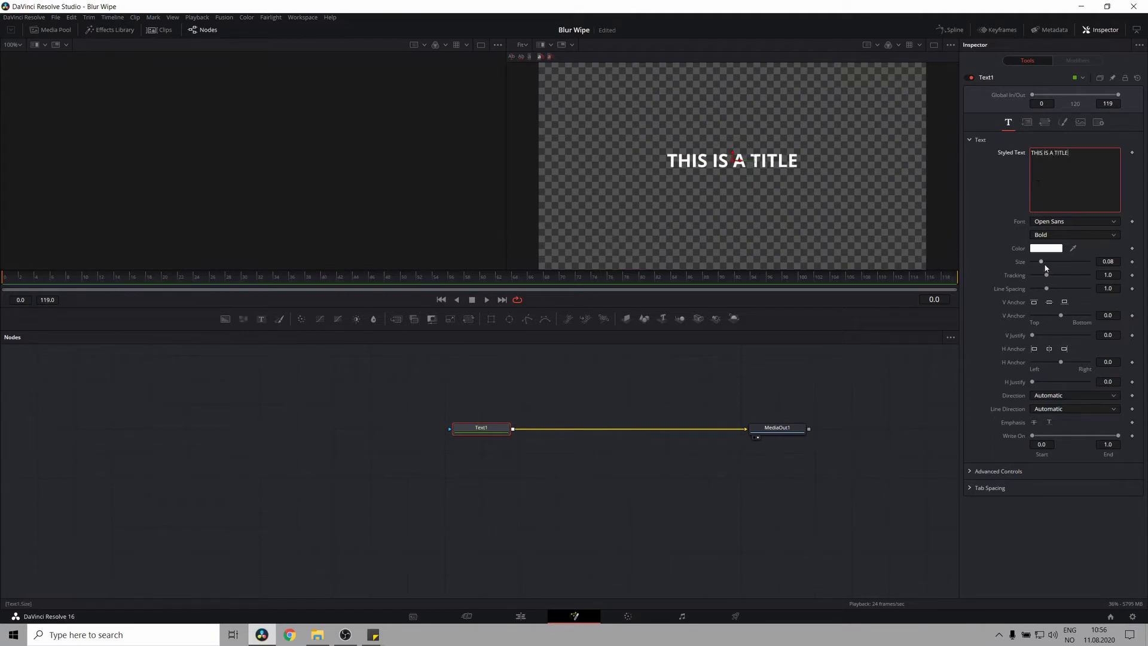
{"action": "left_click_drag", "start_coordinate": [1042, 262], "coordinate": [1055, 265]}
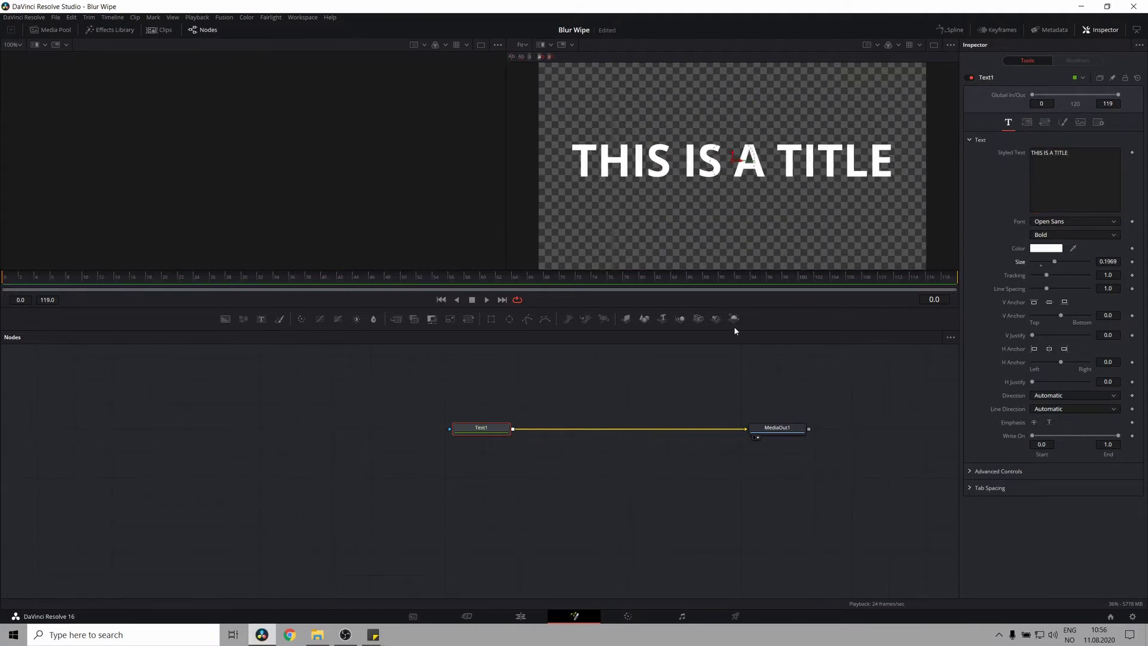
Enlarge the title slightly, then add a Background1 node set to Gradient and view it
{"action": "left_click", "coordinate": [222, 363]}
{"action": "left_click", "coordinate": [225, 320]}
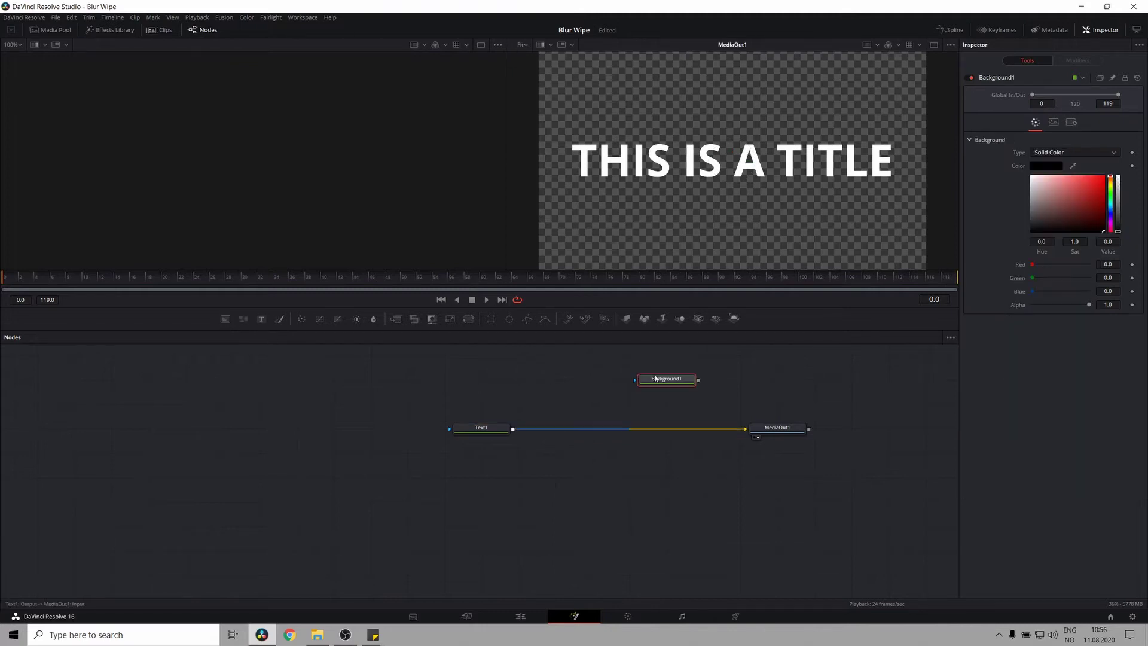
{"action": "left_click", "coordinate": [1066, 153]}
{"action": "left_click", "coordinate": [1047, 203]}
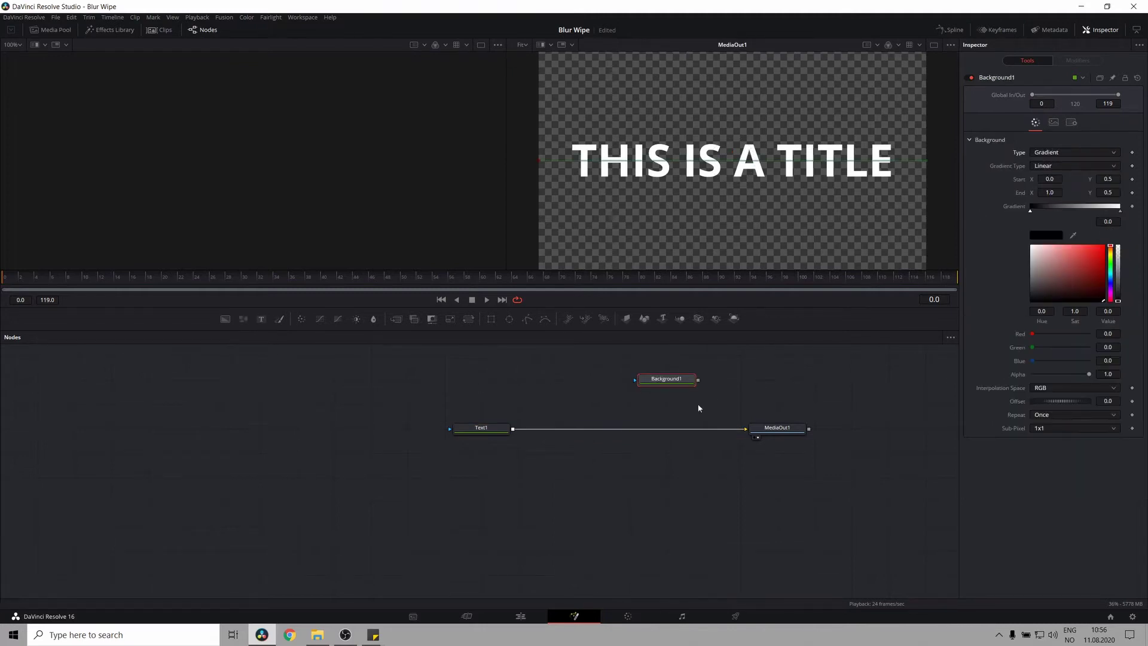
{"action": "key", "text": "2"}
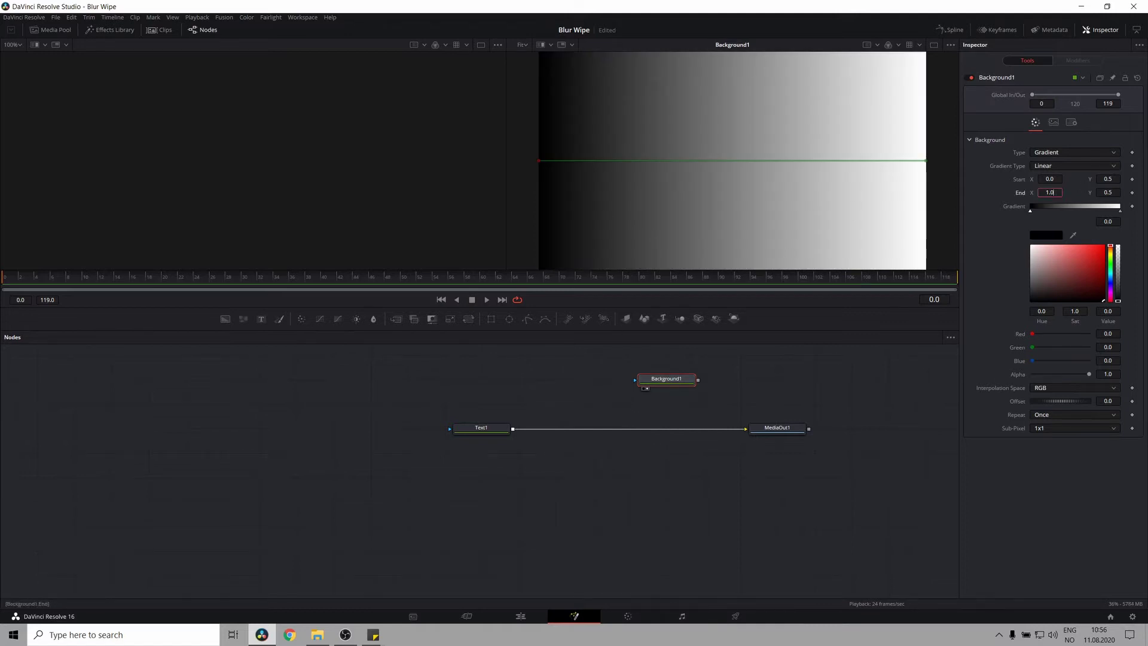
Set the gradient's End X to 0, Start Y to 0 and End Y to 0.2
{"action": "left_click", "coordinate": [1049, 192]}
{"action": "type", "text": "0"}
{"action": "left_click", "coordinate": [1108, 179]}
{"action": "type", "text": "0"}
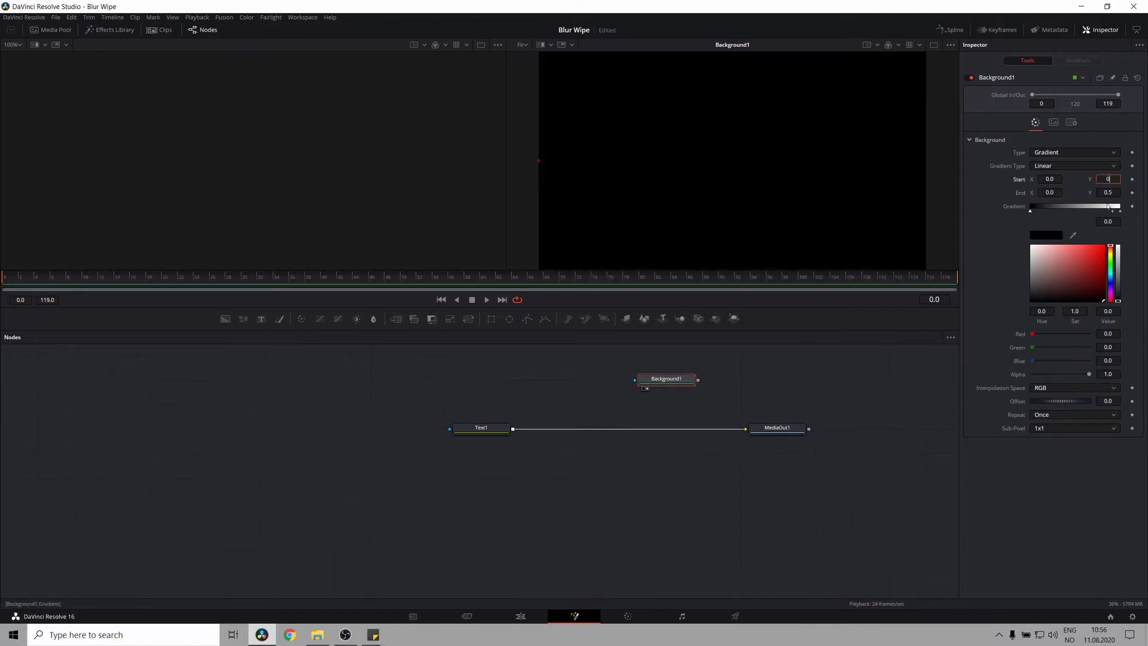
{"action": "key", "text": "Return"}
{"action": "left_click", "coordinate": [1108, 192]}
{"action": "type", "text": "0"}
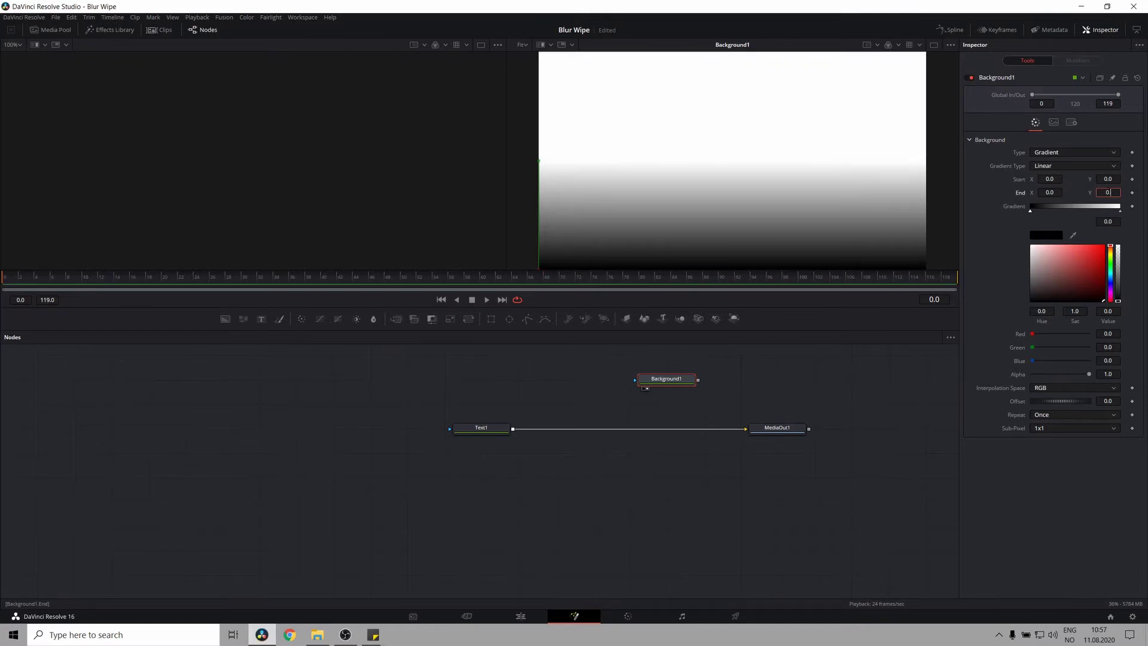
{"action": "type", "text": ".2"}
{"action": "key", "text": "Tab"}
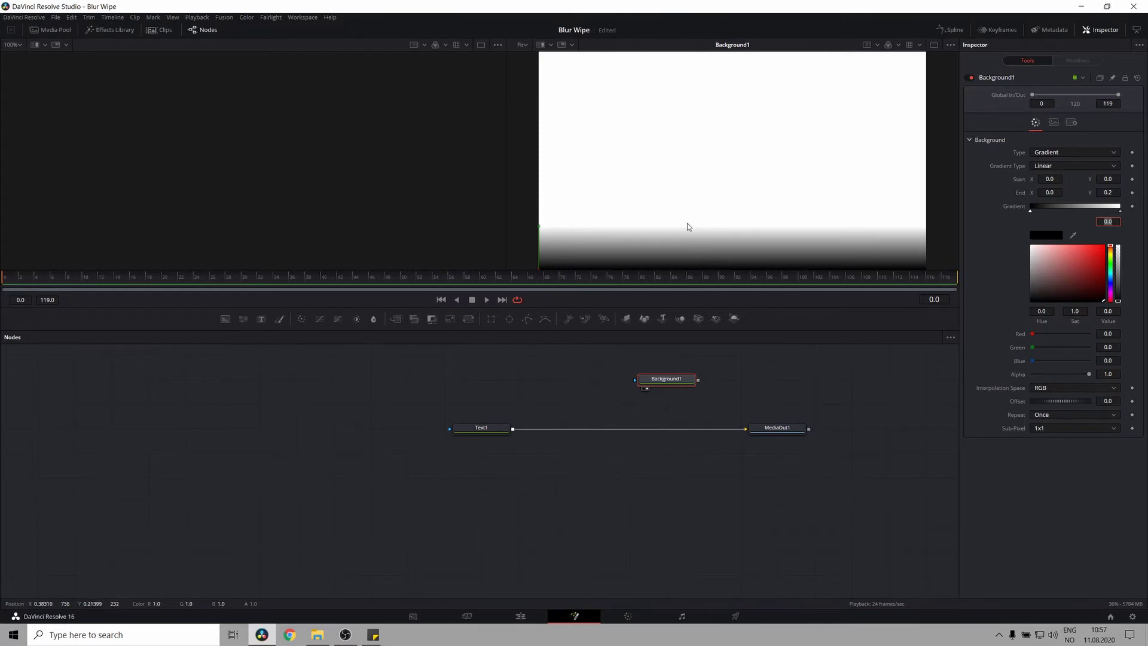
{"action": "left_click_drag", "start_coordinate": [687, 226], "coordinate": [686, 160]}
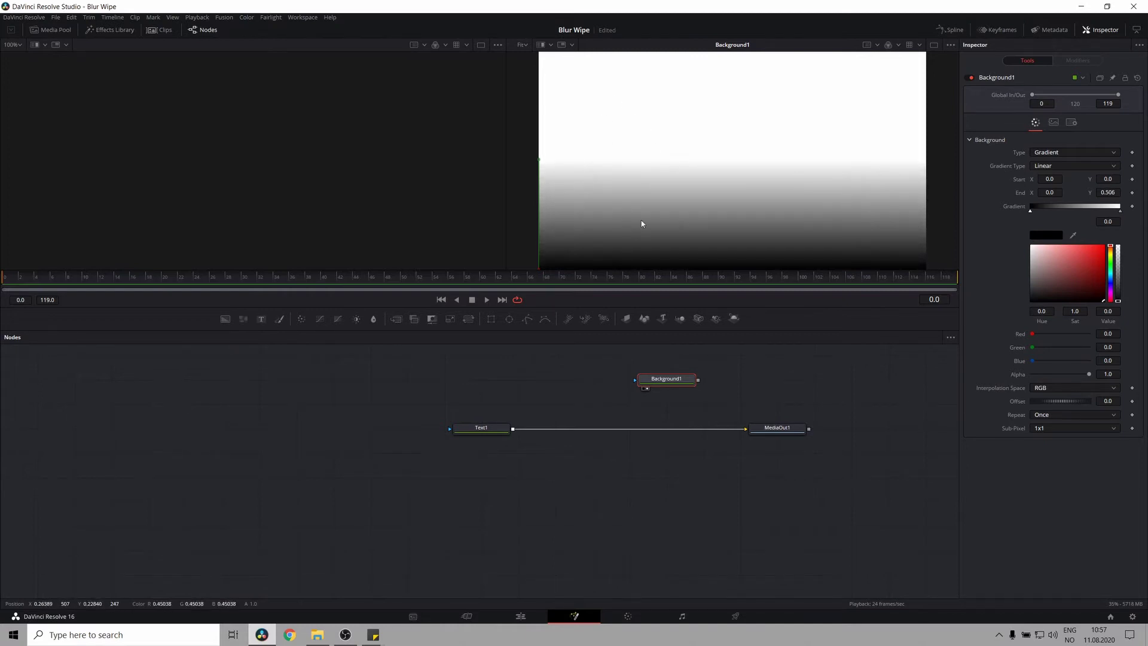
{"action": "key", "text": "ctrl+z"}
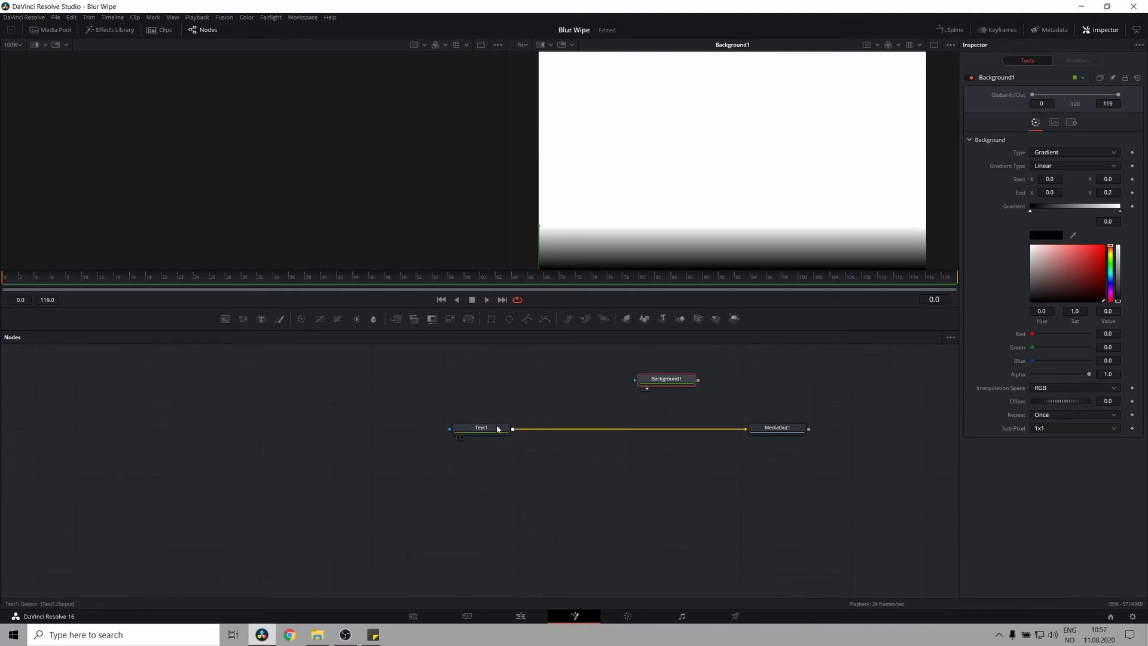
Add a Transform1 node after Background1 and stack it beneath the background
{"action": "key", "text": "shift+space"}
{"action": "type", "text": "transform"}
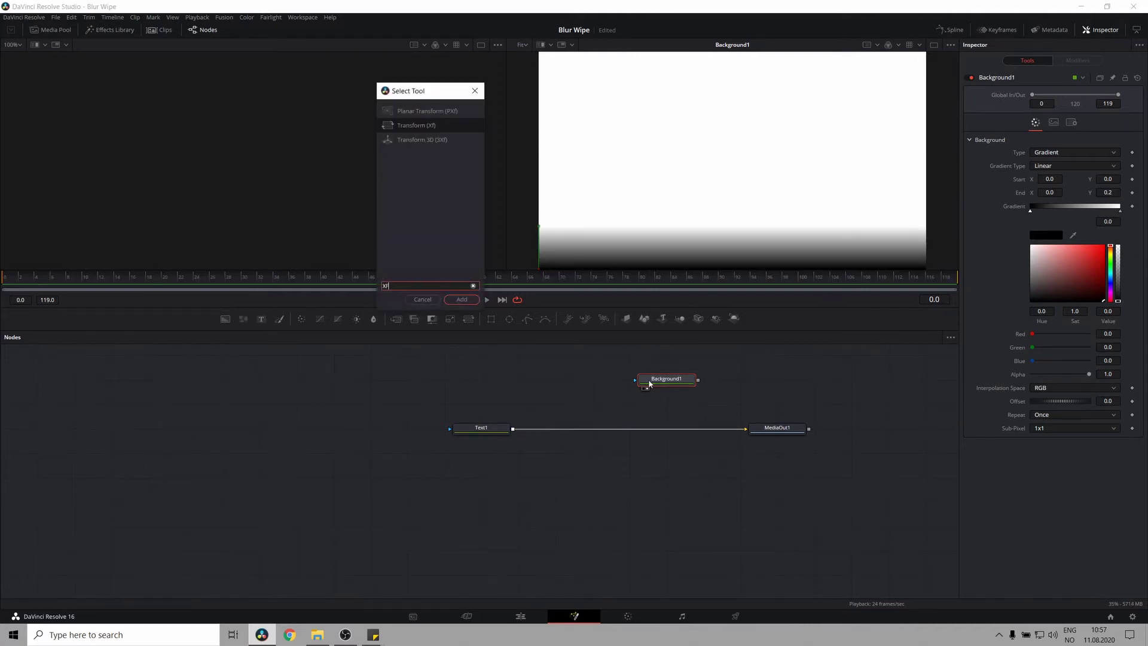
{"action": "key", "text": "Return"}
{"action": "left_click_drag", "start_coordinate": [744, 379], "coordinate": [661, 384]}
{"action": "left_click", "coordinate": [494, 456]}
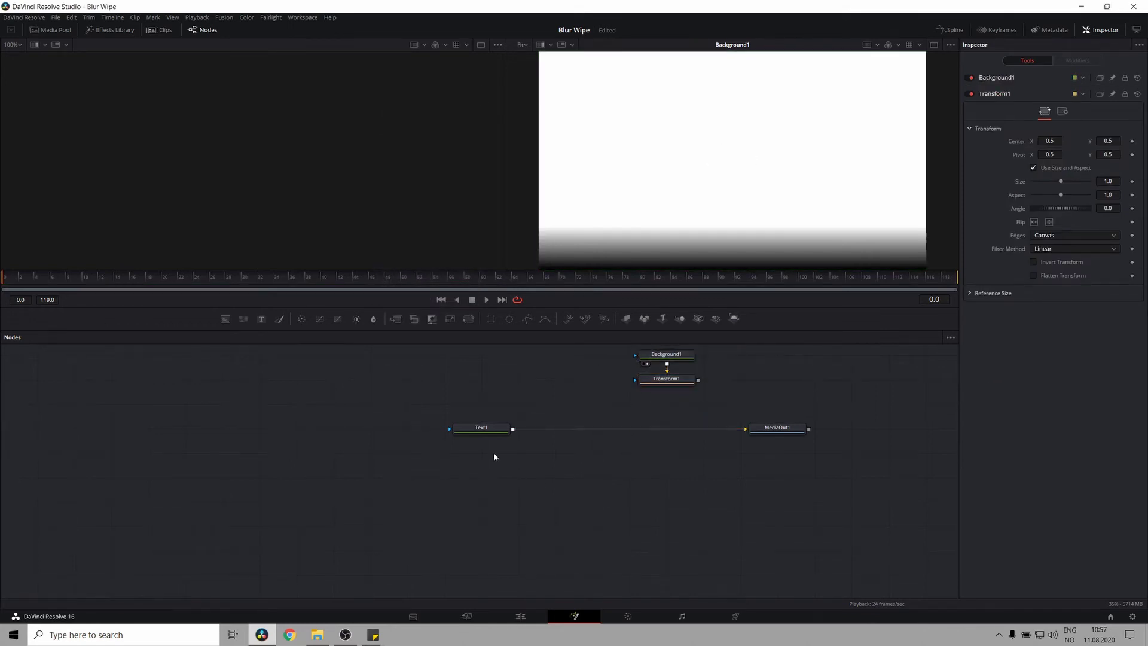
Compare against the Text1 title and reposition the gradient to Transform1 Center Y 0.681069
{"action": "left_click", "coordinate": [479, 428]}
{"action": "key", "text": "2"}
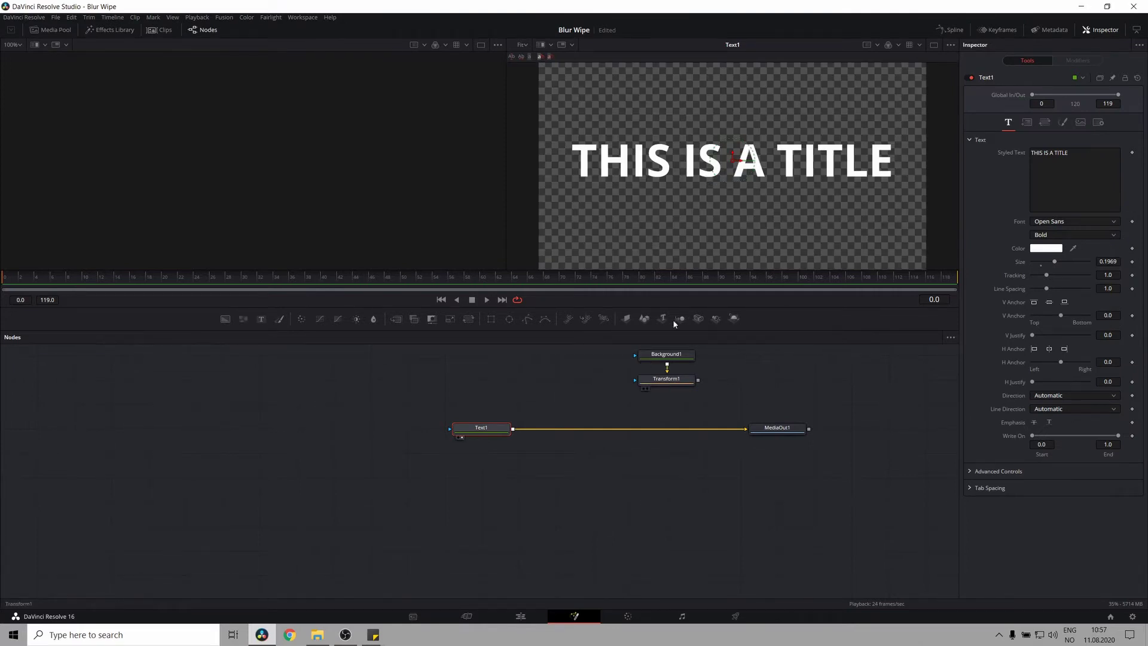
{"action": "left_click", "coordinate": [666, 379]}
{"action": "key", "text": "2"}
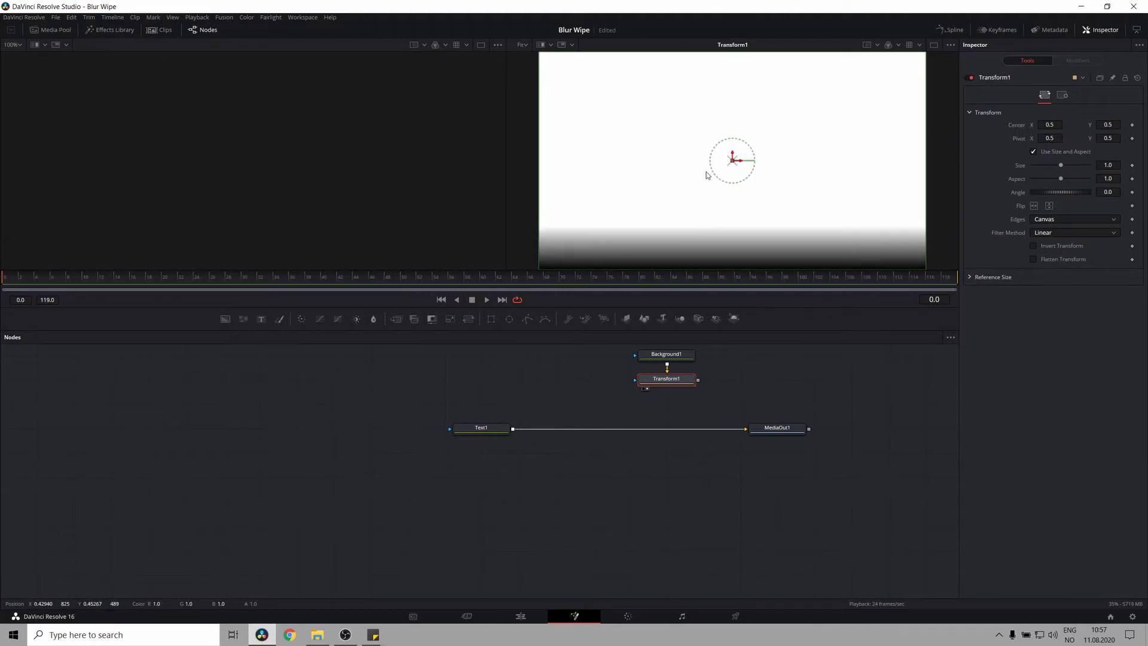
{"action": "left_click_drag", "start_coordinate": [733, 155], "coordinate": [742, 102]}
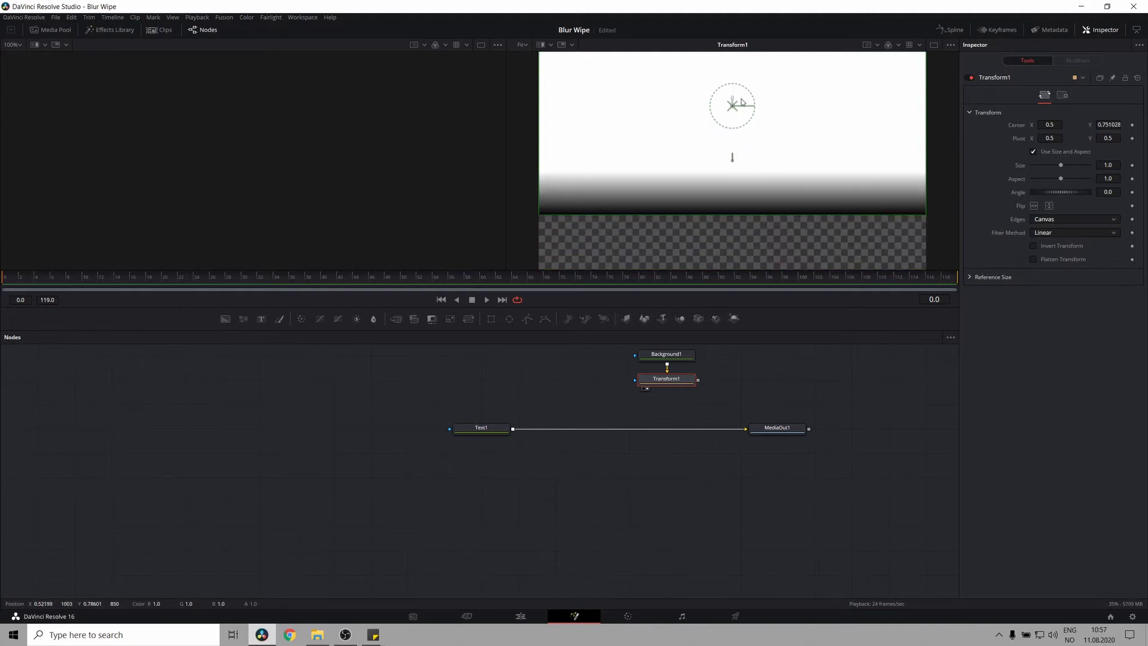
{"action": "left_click", "coordinate": [485, 427]}
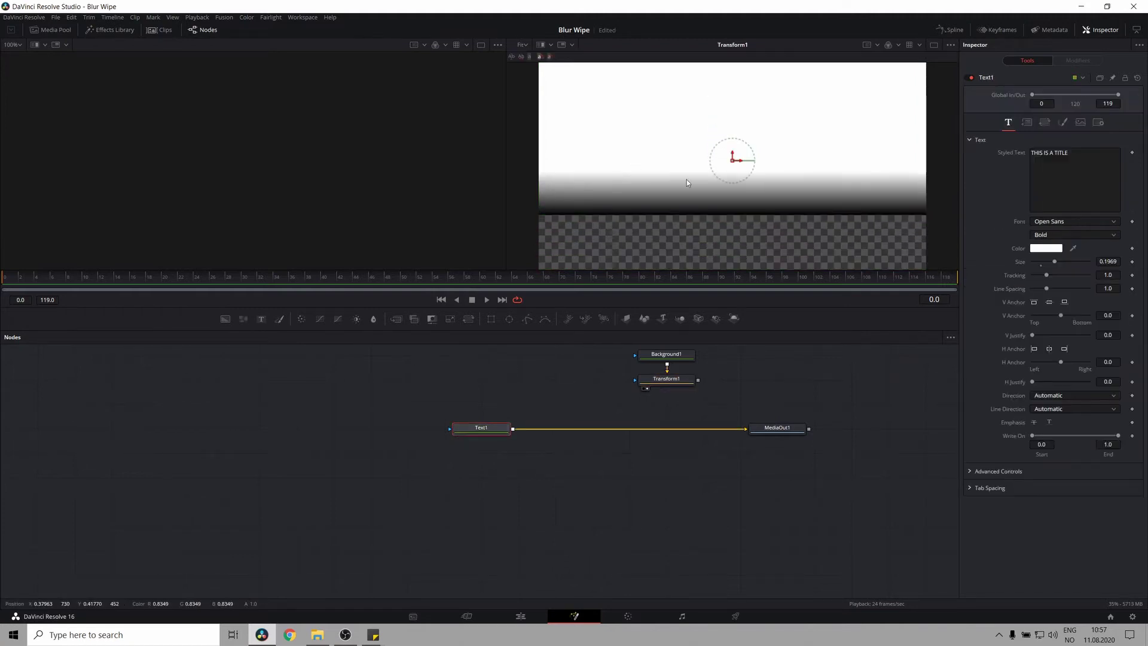
{"action": "key", "text": "2"}
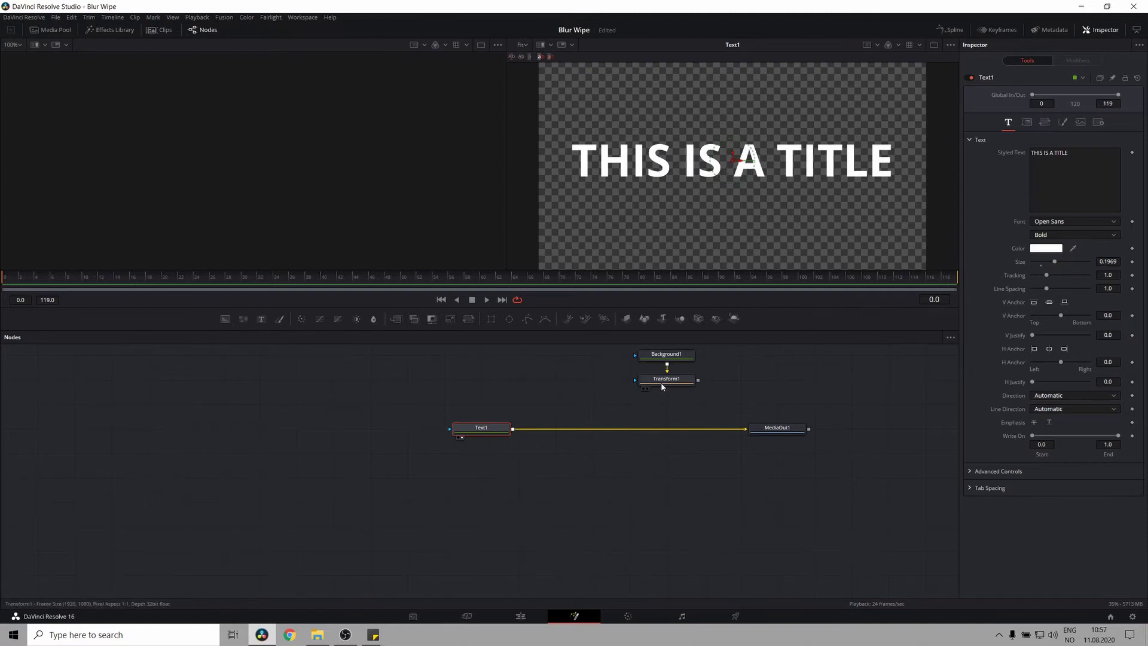
{"action": "left_click", "coordinate": [661, 385]}
{"action": "key", "text": "2"}
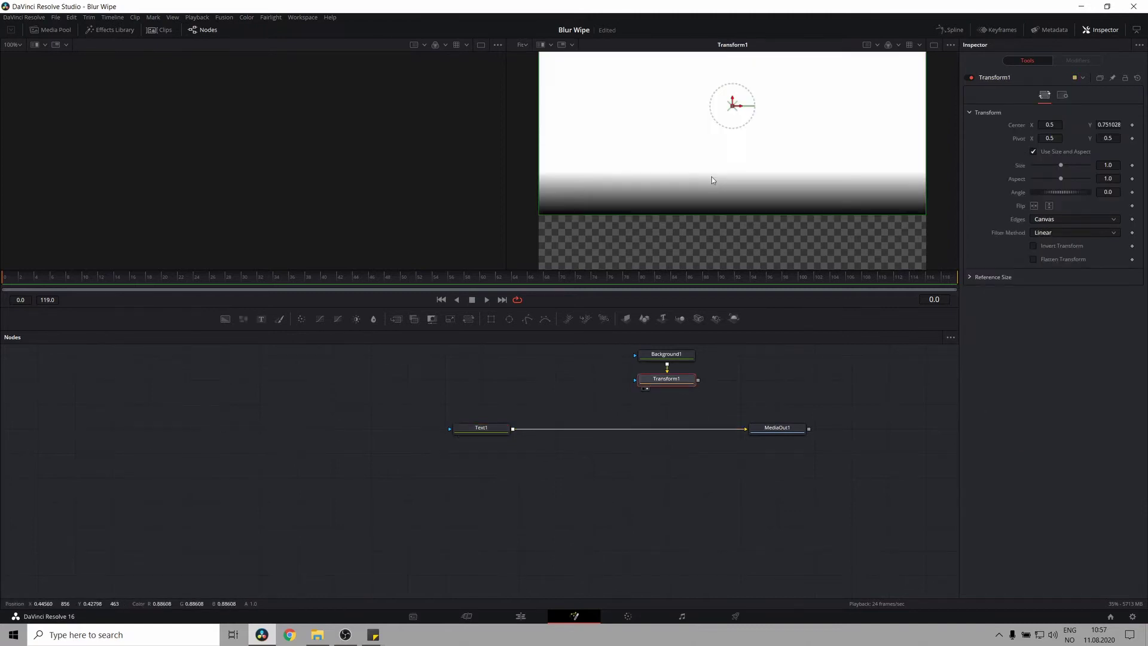
{"action": "left_click_drag", "start_coordinate": [733, 106], "coordinate": [733, 121]}
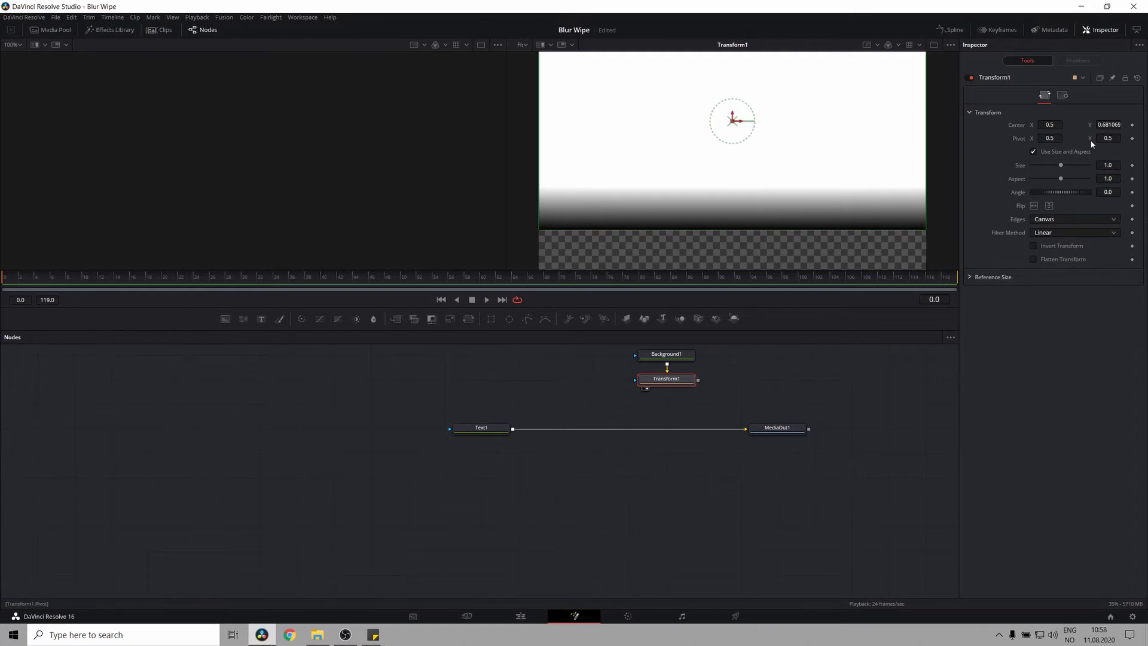
Keyframe Transform1's Center at Y 0.681069, raise it to Y 1.24107 at frame 60, and scrub to preview
{"action": "left_click", "coordinate": [1132, 125]}
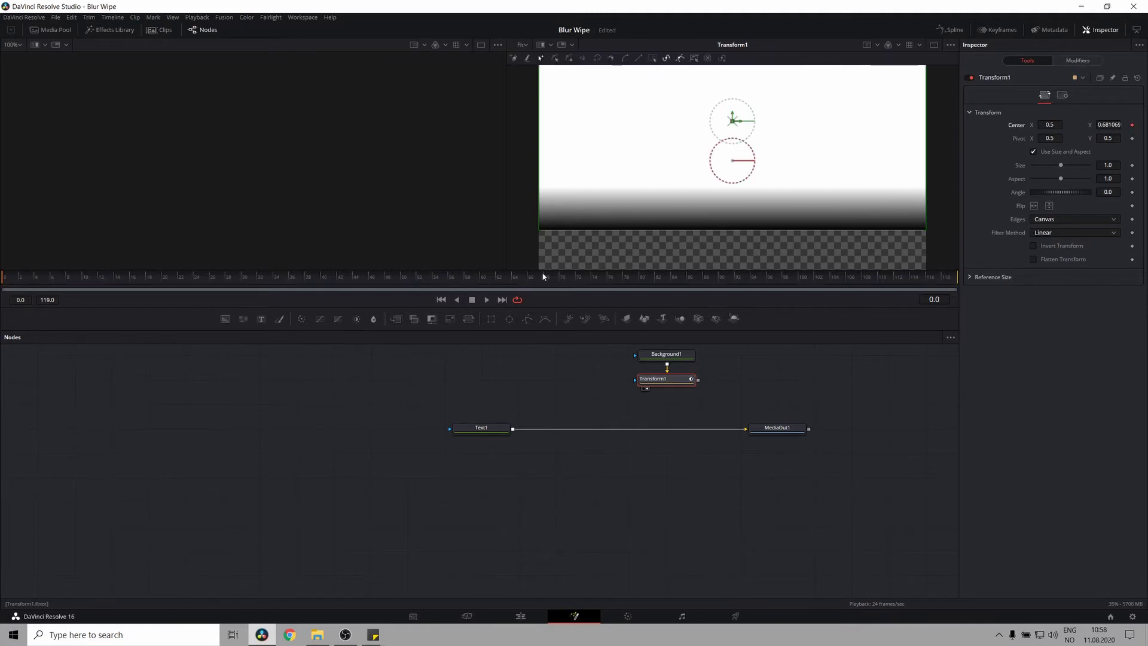
{"action": "left_click_drag", "start_coordinate": [239, 278], "coordinate": [482, 288]}
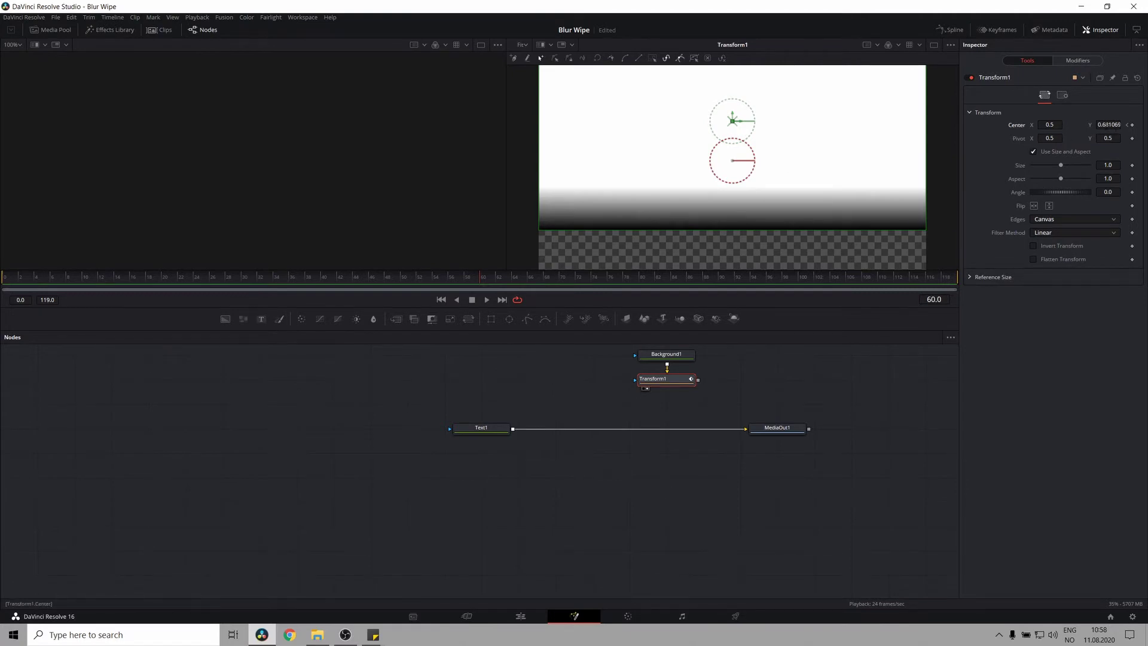
{"action": "left_click_drag", "start_coordinate": [732, 121], "coordinate": [732, 1]}
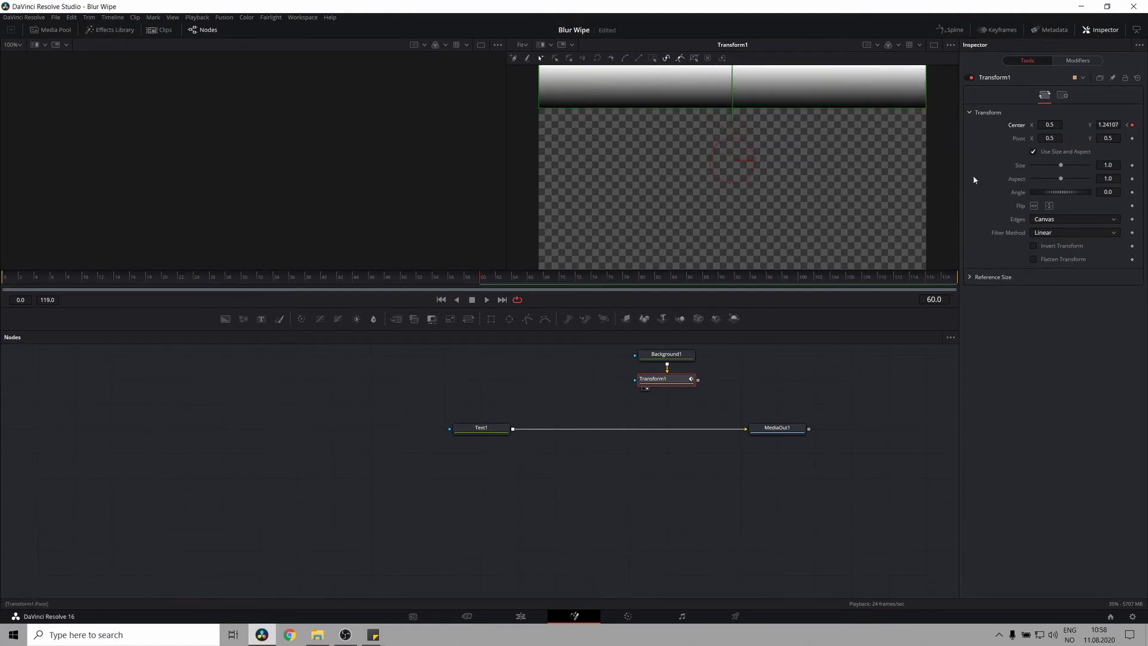
{"action": "mouse_move", "coordinate": [460, 274]}
{"action": "left_mouse_down"}
{"action": "mouse_move", "coordinate": [389, 276]}
{"action": "mouse_move", "coordinate": [456, 276]}
{"action": "left_mouse_up"}
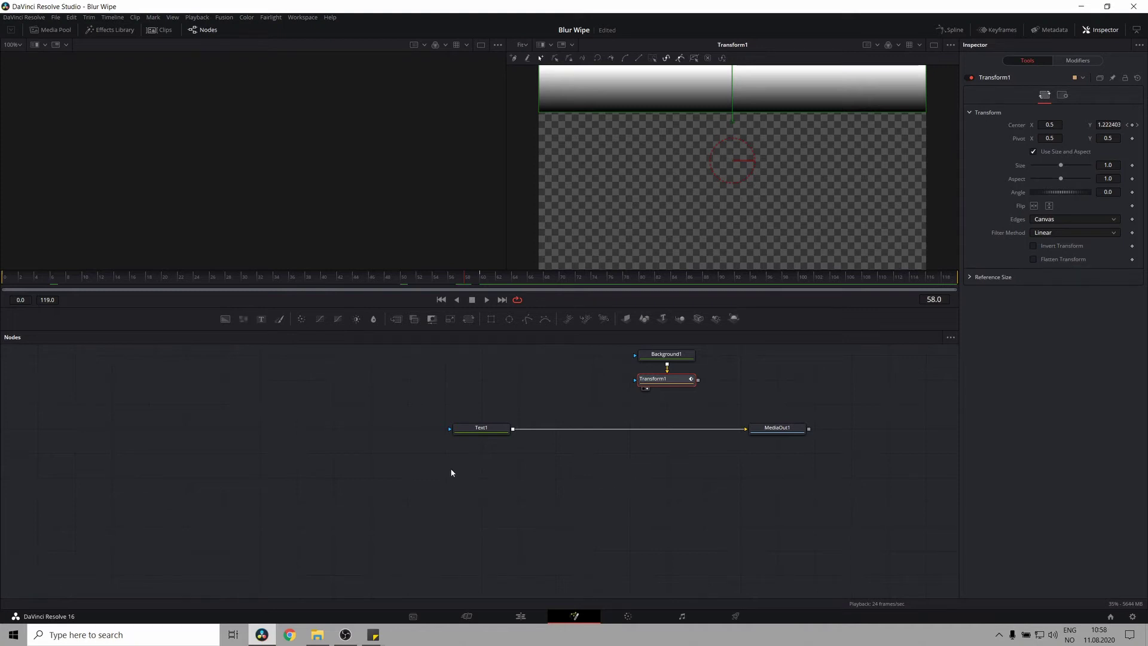
Insert a Merge1 node after Text1 and link the title into it
{"action": "left_click", "coordinate": [478, 428]}
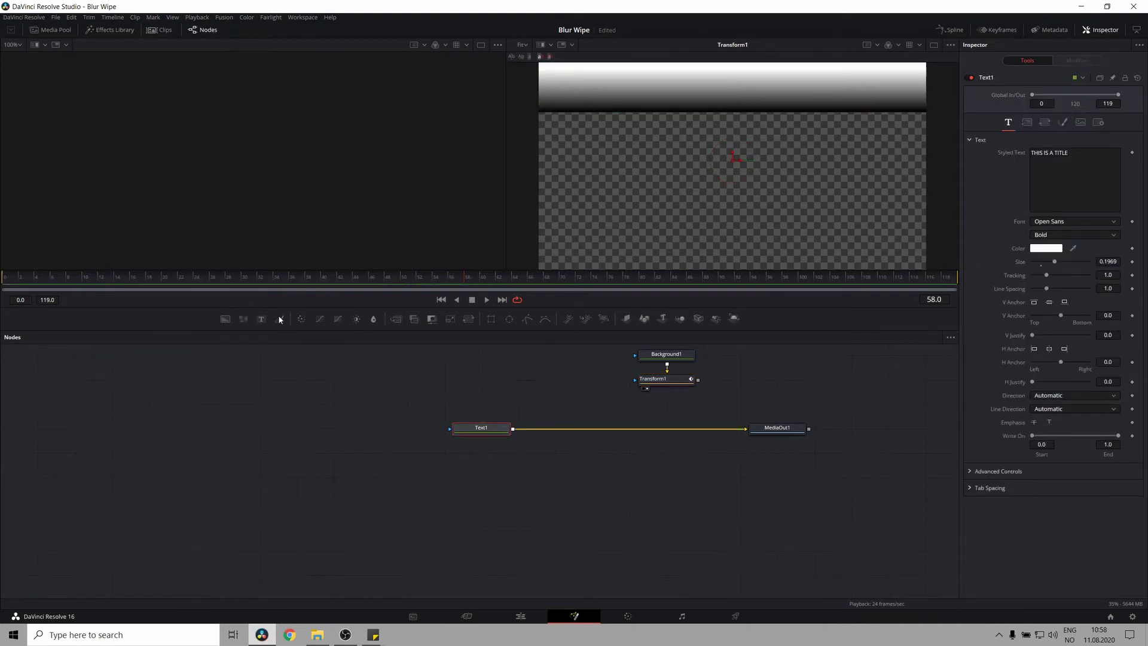
{"action": "left_click", "coordinate": [395, 319]}
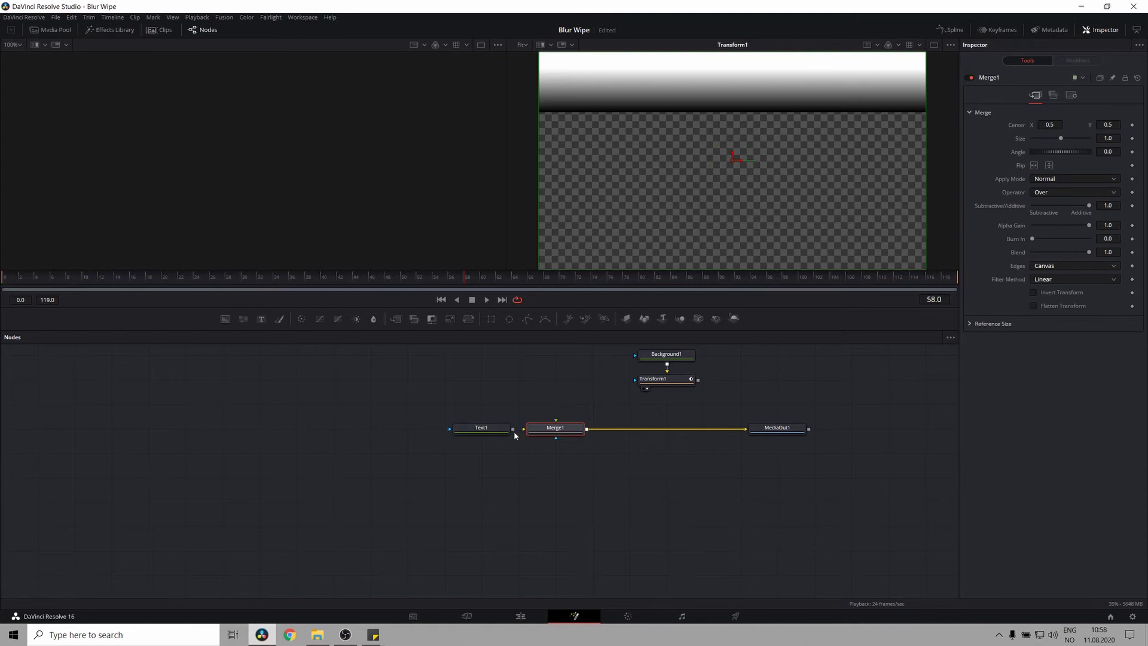
{"action": "left_click_drag", "start_coordinate": [513, 429], "coordinate": [547, 428]}
{"action": "left_click", "coordinate": [494, 400]}
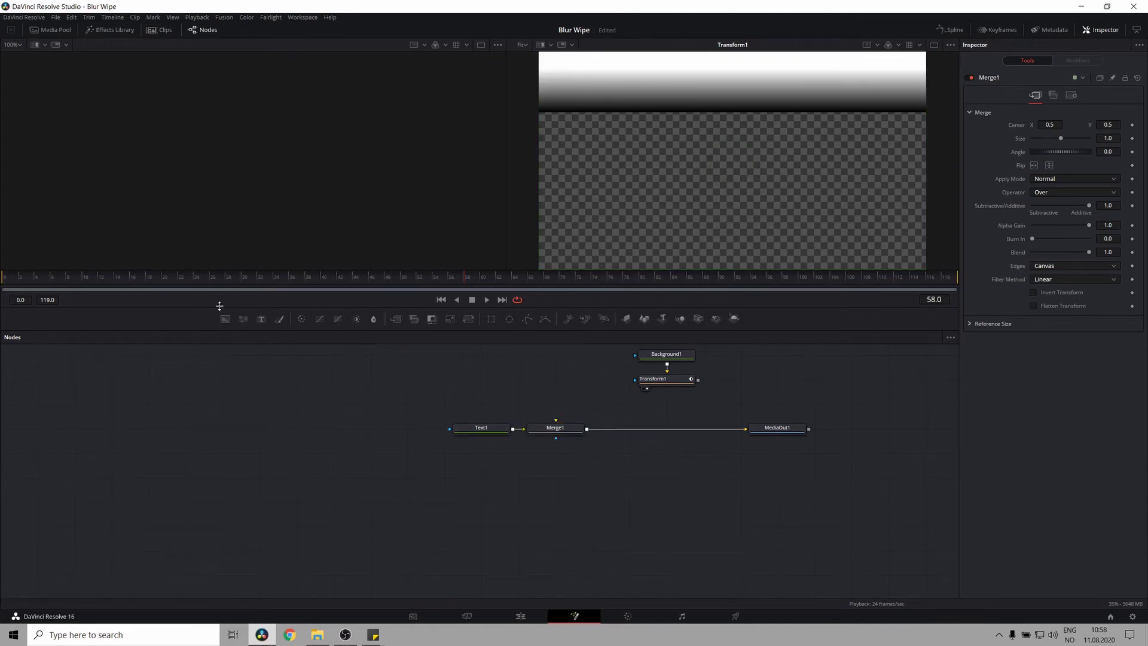
Feed a new transparent Background2 into Merge1's background input and view Text1
{"action": "left_click", "coordinate": [226, 319]}
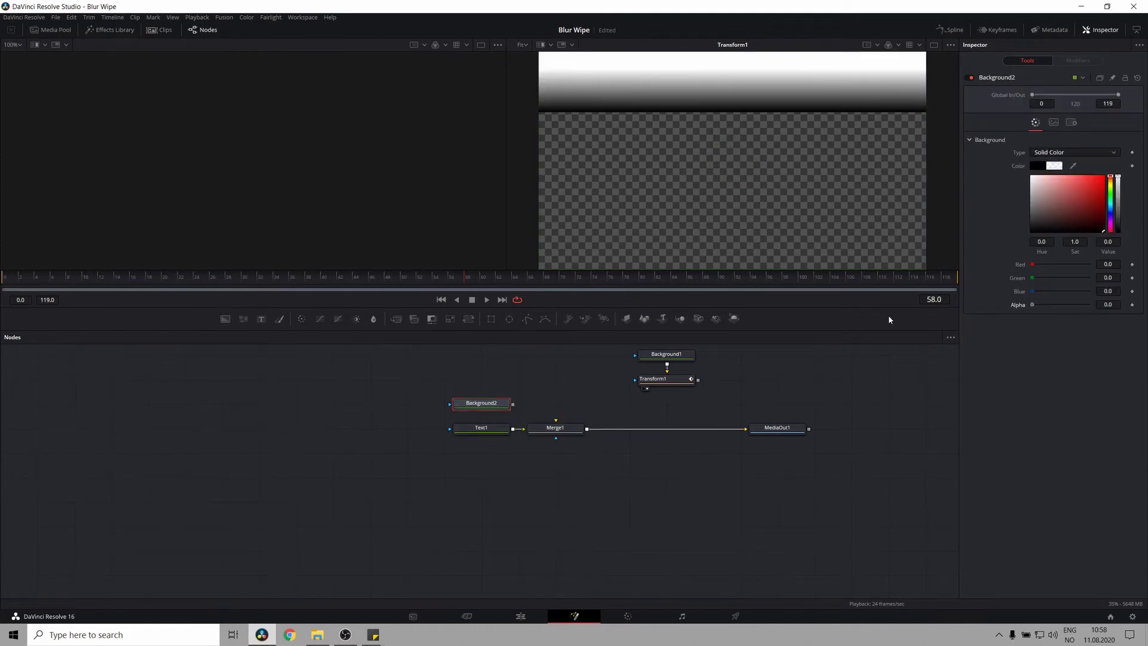
{"action": "left_click_drag", "start_coordinate": [513, 404], "coordinate": [557, 405]}
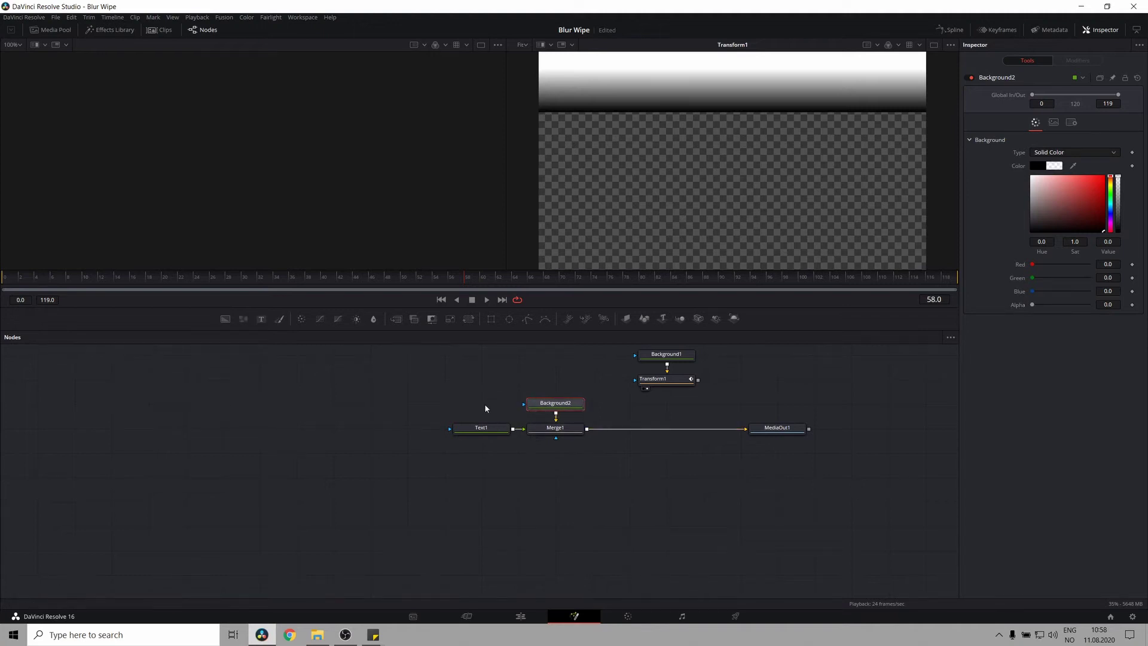
{"action": "left_click", "coordinate": [476, 432]}
{"action": "key", "text": "1"}
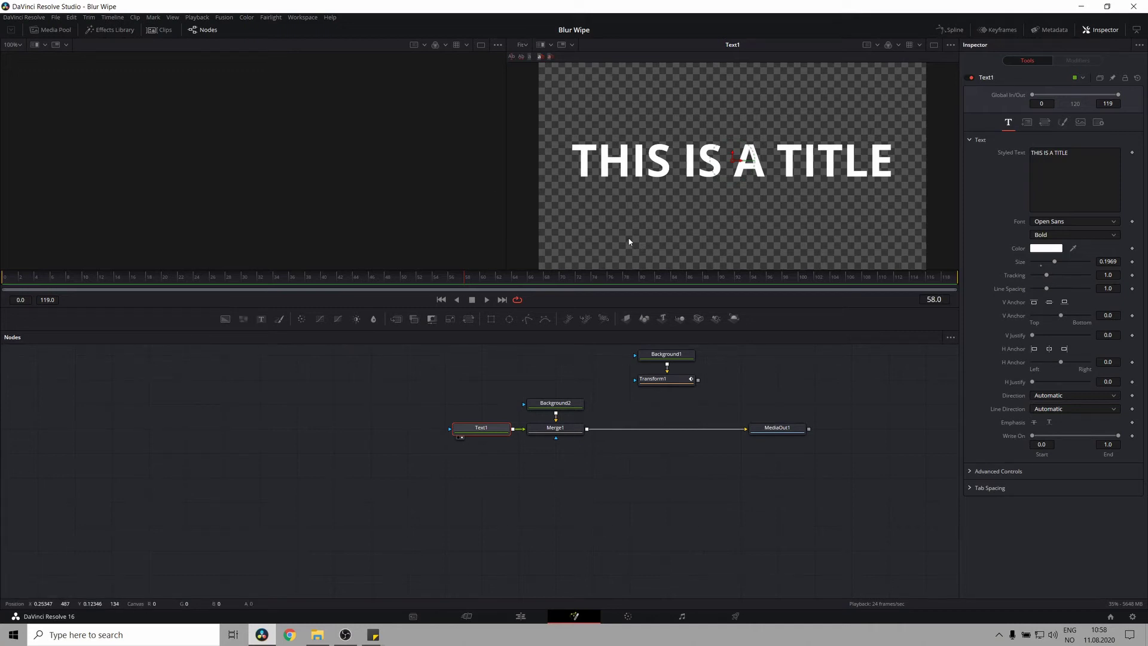
Add a VariBlur1 node on the link between Merge1 and MediaOut1
{"action": "left_click", "coordinate": [669, 487]}
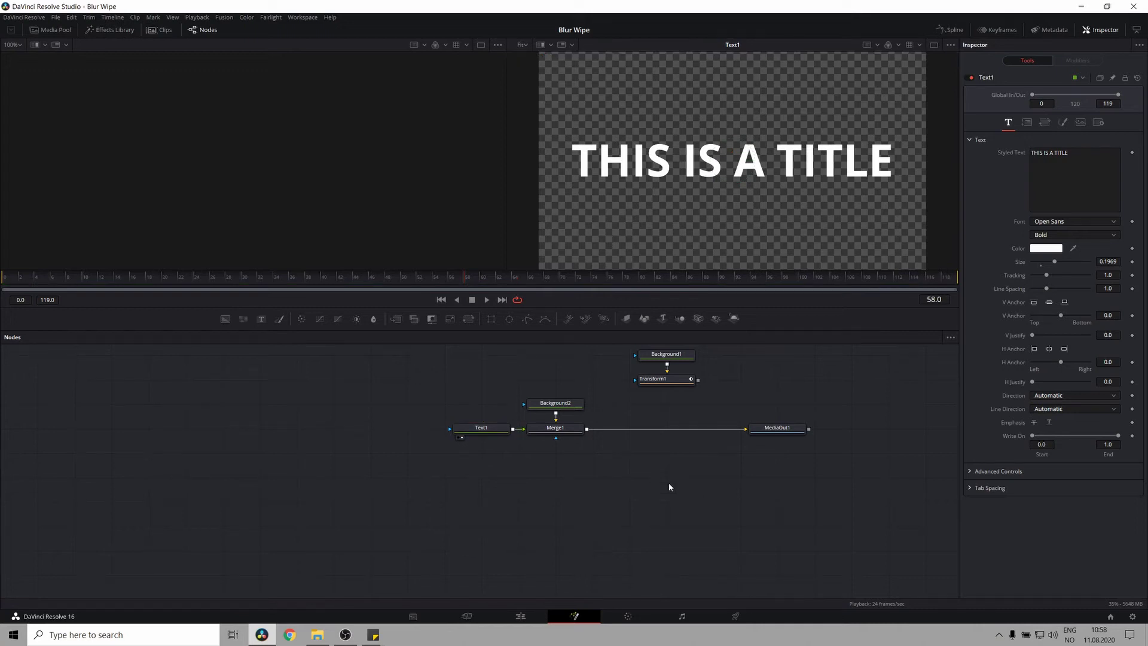
{"action": "key", "text": "shift+space"}
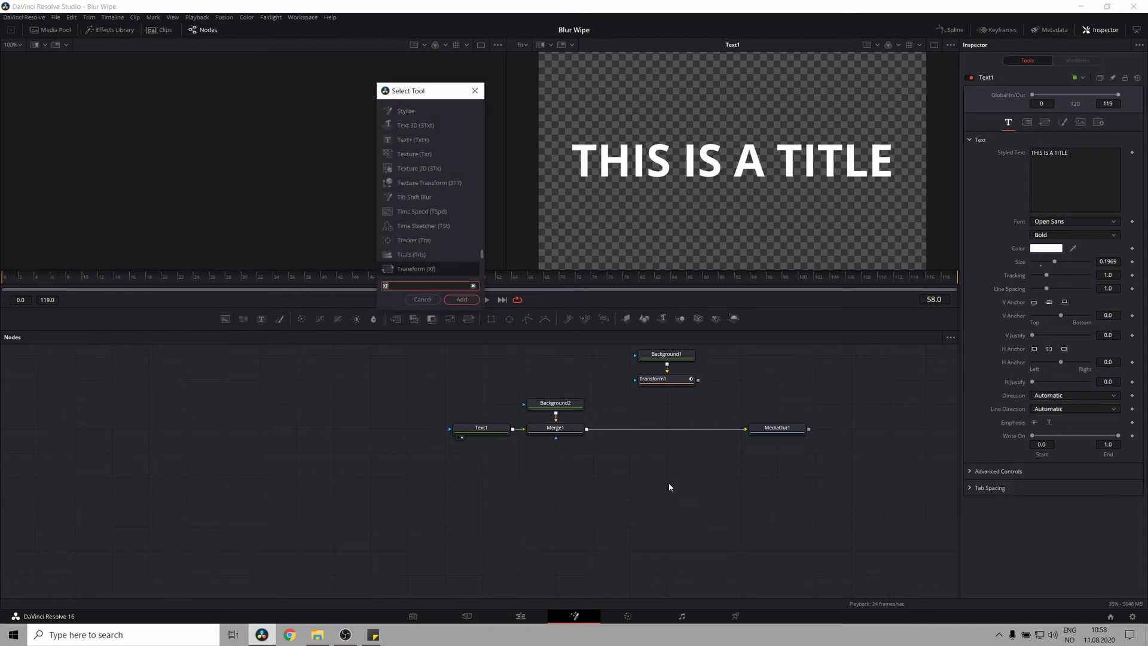
{"action": "type", "text": "VARI"}
{"action": "key", "text": "Return"}
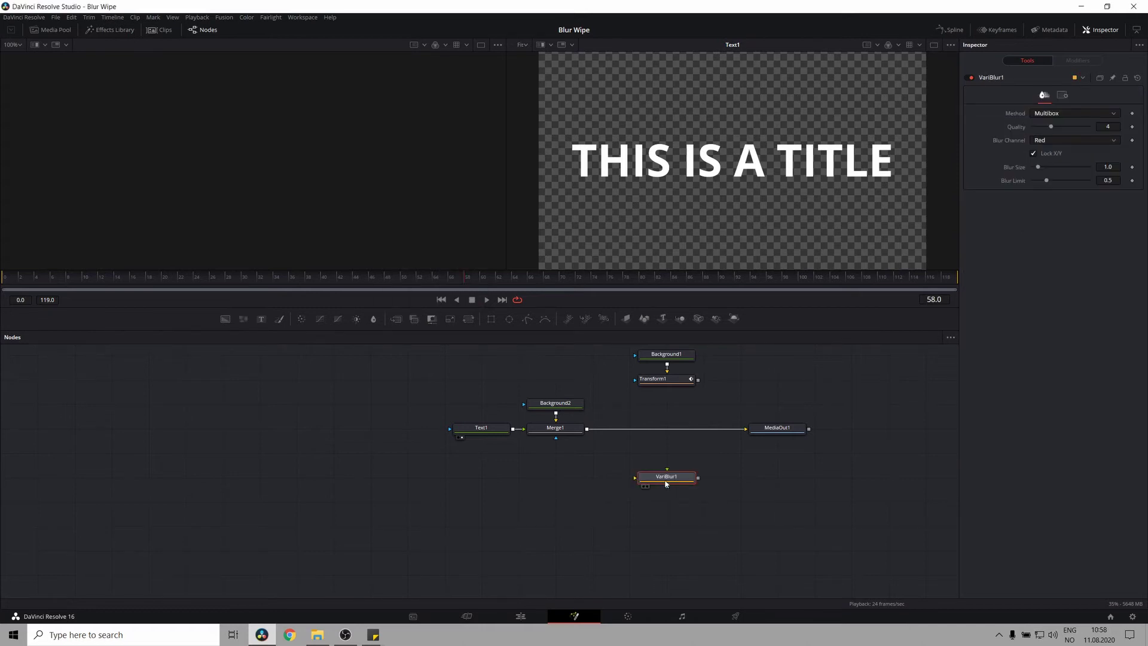
{"action": "left_click_drag", "start_coordinate": [668, 482], "coordinate": [659, 432]}
{"action": "left_click", "coordinate": [526, 454]}
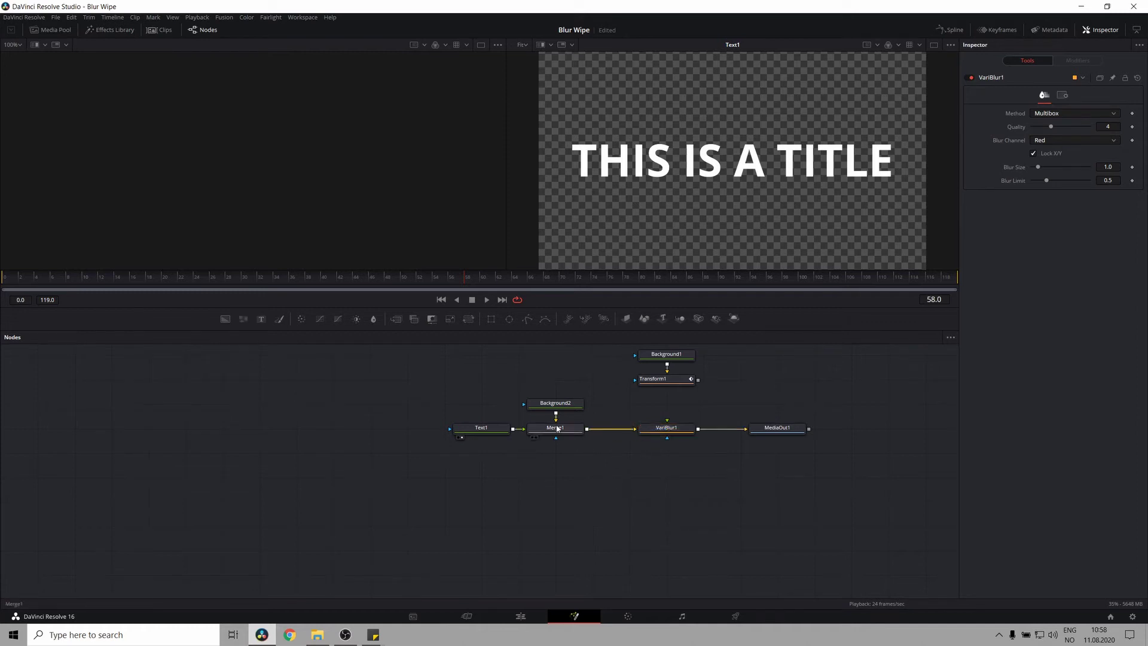
{"action": "left_click", "coordinate": [650, 435]}
{"action": "left_click", "coordinate": [654, 450]}
Drive VariBlur1 with Transform1's gradient as its blur image and set Blur Size to 20.0
{"action": "left_click_drag", "start_coordinate": [698, 380], "coordinate": [668, 423]}
{"action": "left_click", "coordinate": [679, 433]}
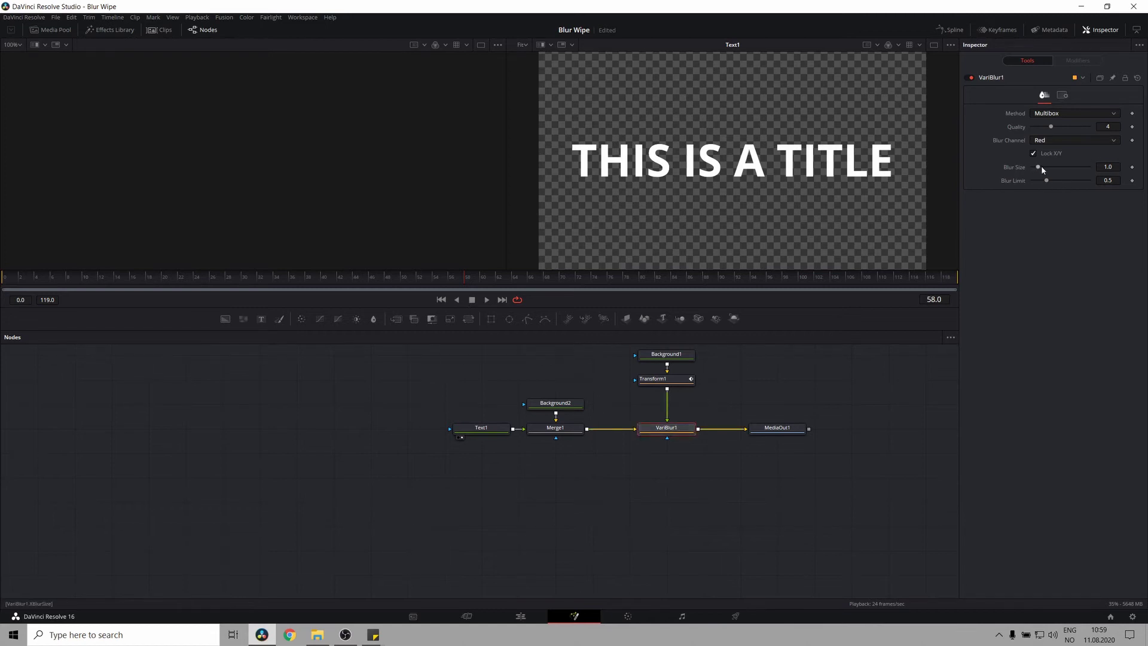
{"action": "left_click_drag", "start_coordinate": [1041, 166], "coordinate": [1089, 167]}
{"action": "left_click", "coordinate": [1108, 167]}
{"action": "type", "text": "20"}
{"action": "key", "text": "Tab"}
{"action": "key", "text": "Return"}
{"action": "left_click_drag", "start_coordinate": [273, 281], "coordinate": [244, 282]}
{"action": "left_click", "coordinate": [779, 427]}
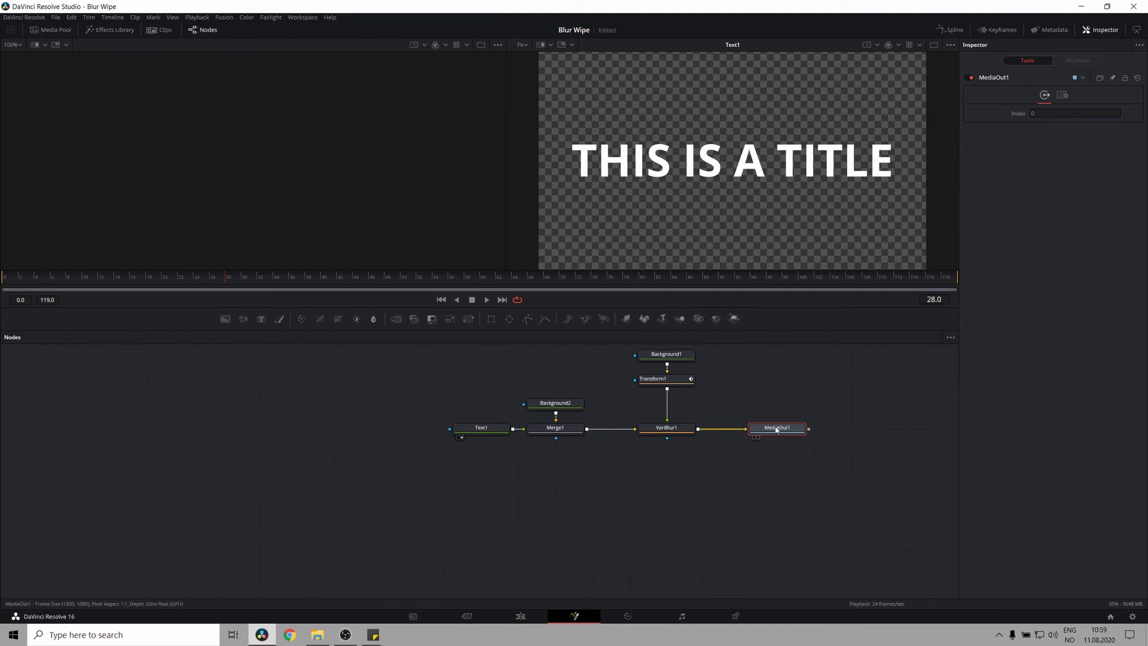
{"action": "left_click_drag", "start_coordinate": [756, 179], "coordinate": [754, 185]}
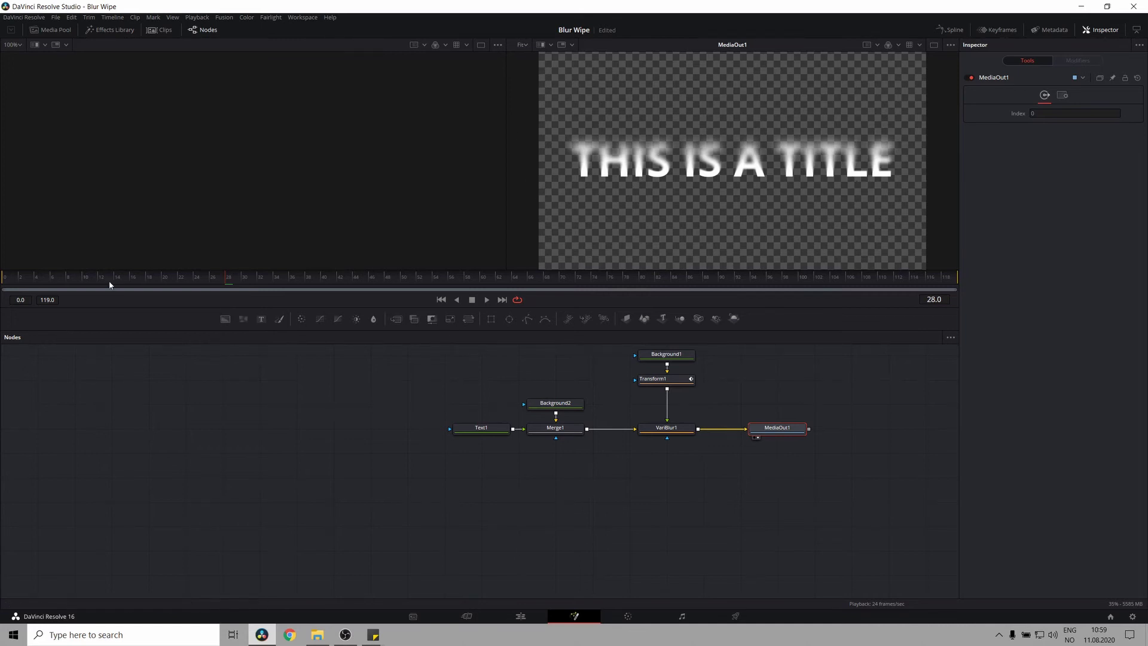
{"action": "left_click", "coordinate": [1, 289]}
{"action": "key", "text": "space"}
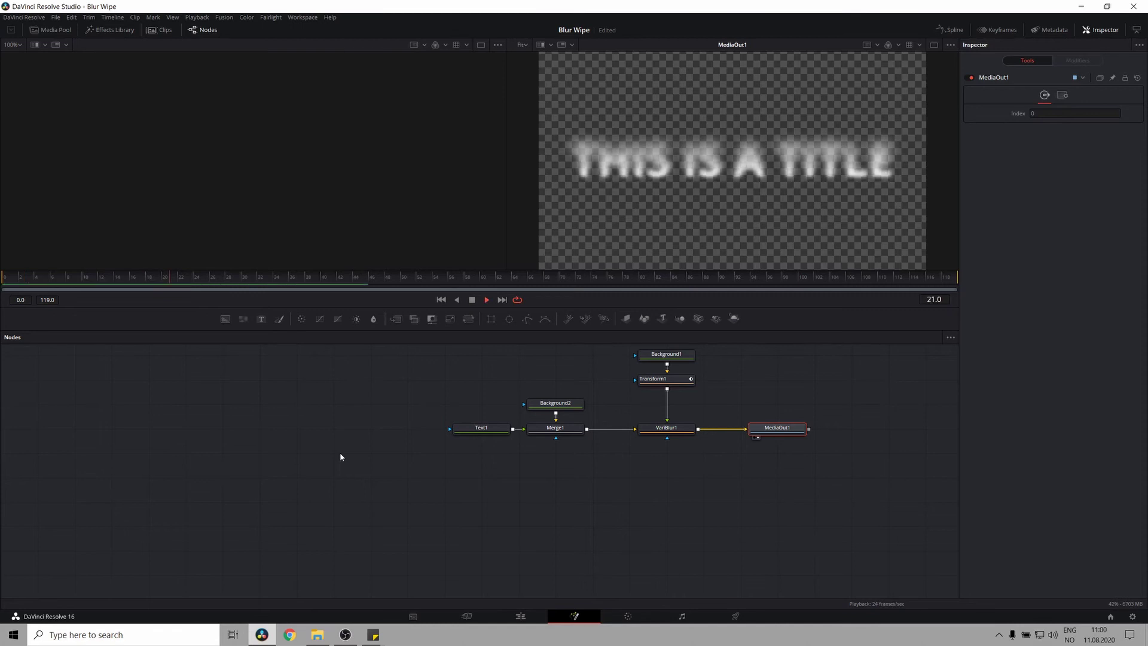
{"action": "key", "text": "space"}
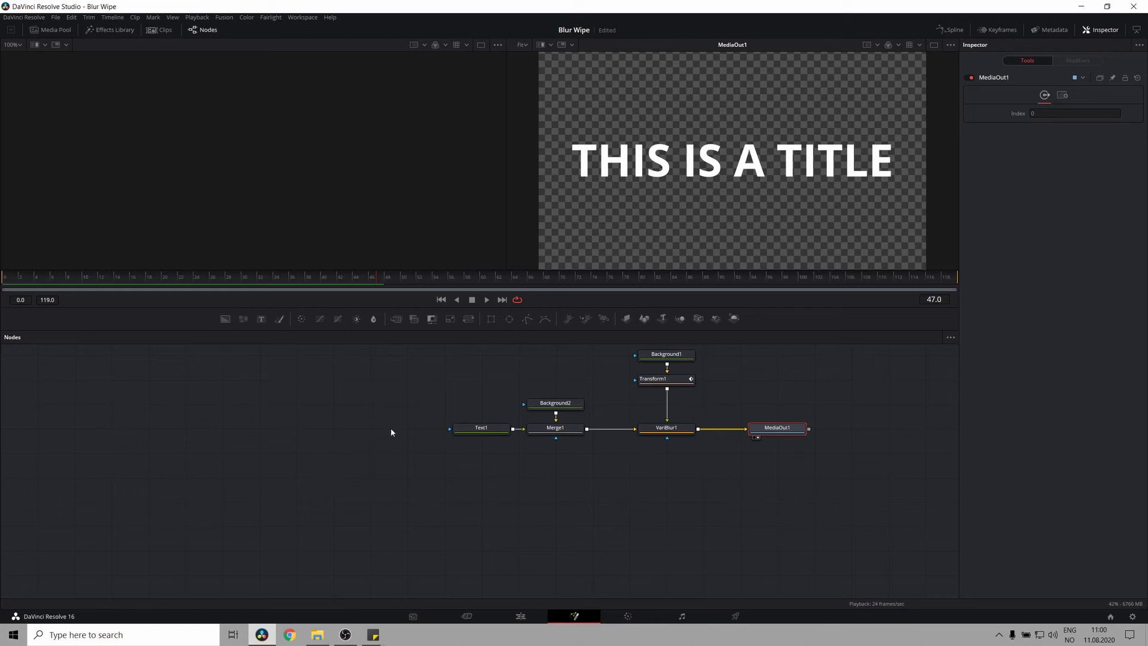
Add an InvertColor1 node and place it above Background2
{"action": "left_click", "coordinate": [458, 389]}
{"action": "key", "text": "shift+space"}
{"action": "type", "text": "inver"}
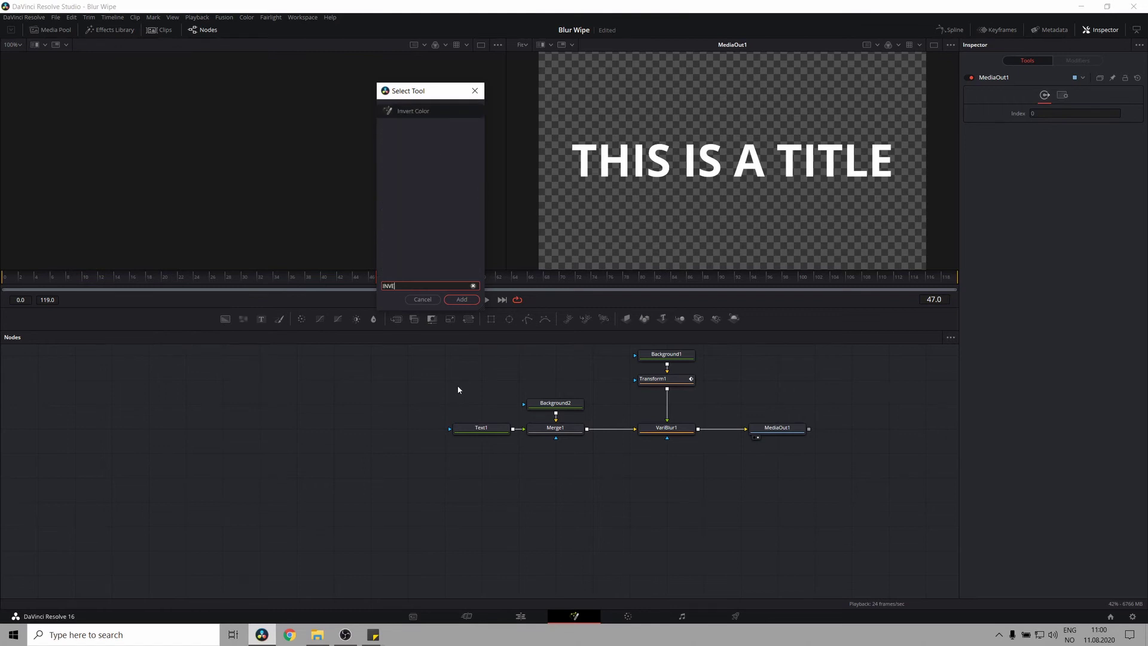
{"action": "key", "text": "Return"}
{"action": "left_click_drag", "start_coordinate": [433, 383], "coordinate": [544, 384]}
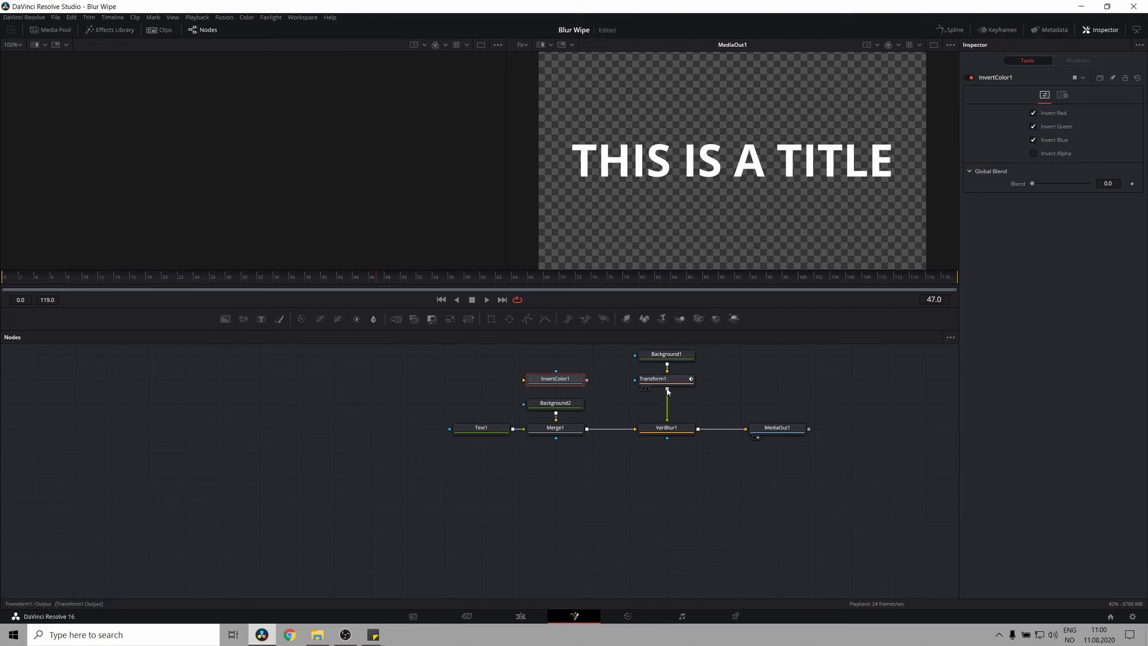
Feed Transform1's gradient into InvertColor1 and compare the two outputs in the viewer
{"action": "left_click_drag", "start_coordinate": [666, 390], "coordinate": [556, 380]}
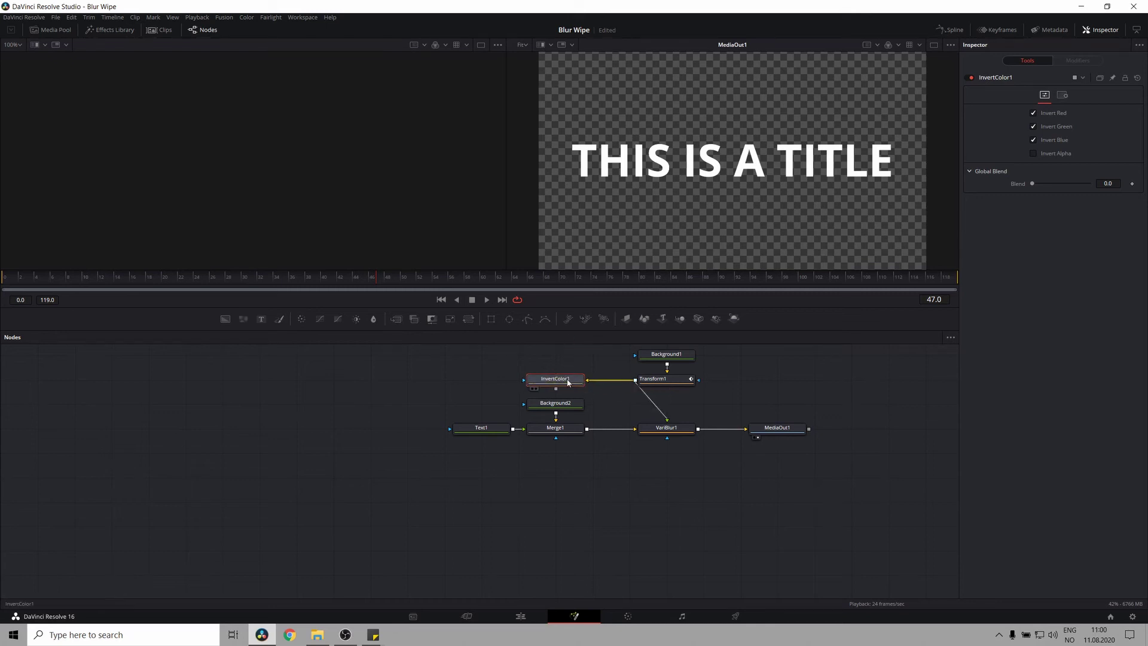
{"action": "key", "text": "2"}
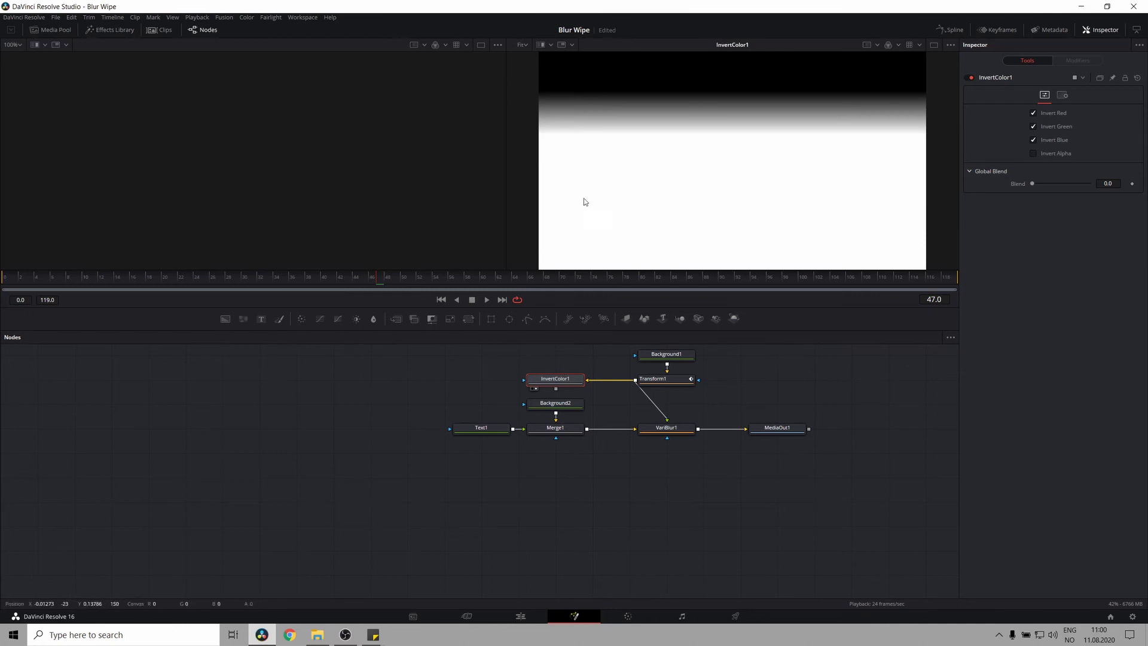
{"action": "left_click", "coordinate": [665, 381]}
{"action": "key", "text": "2"}
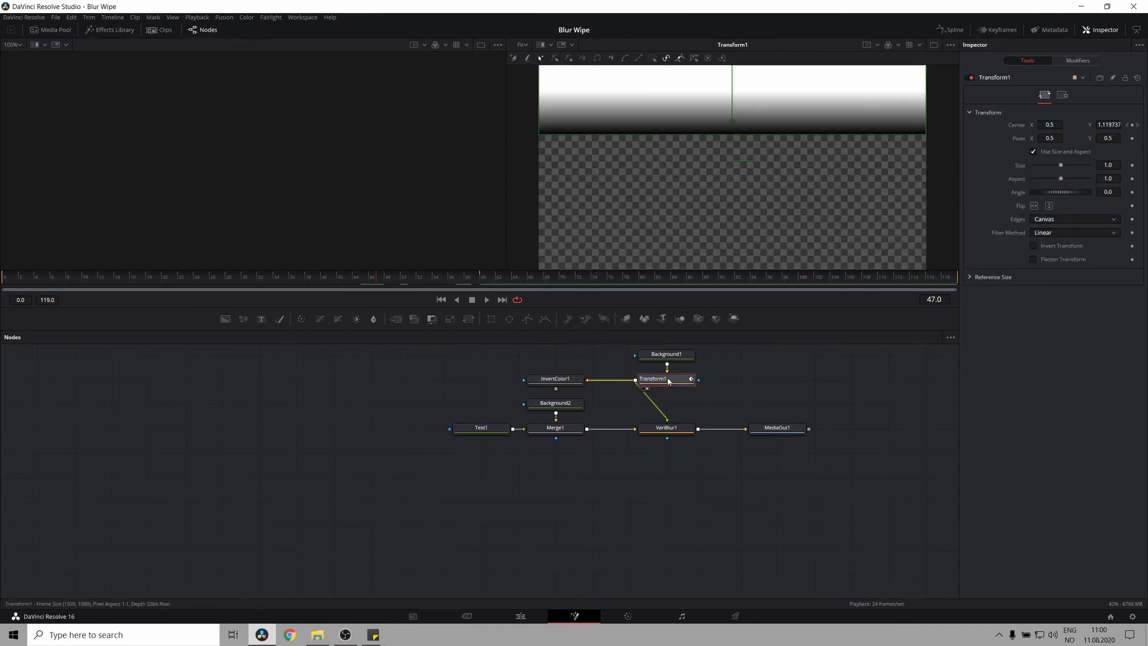
{"action": "left_click", "coordinate": [571, 366]}
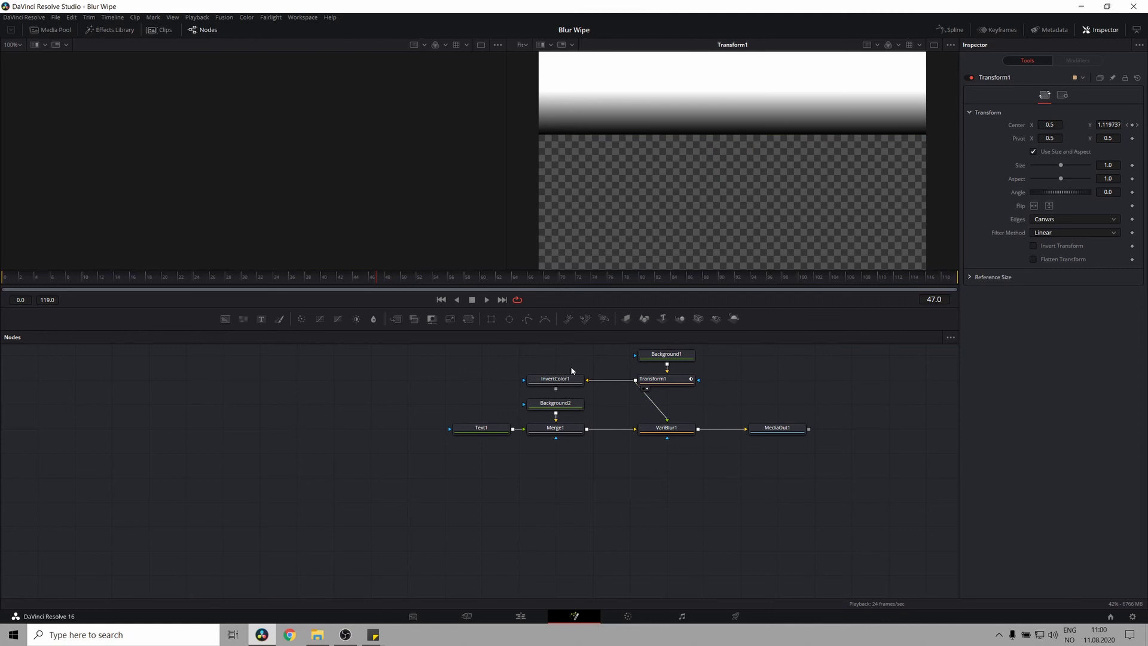
{"action": "left_click", "coordinate": [555, 378]}
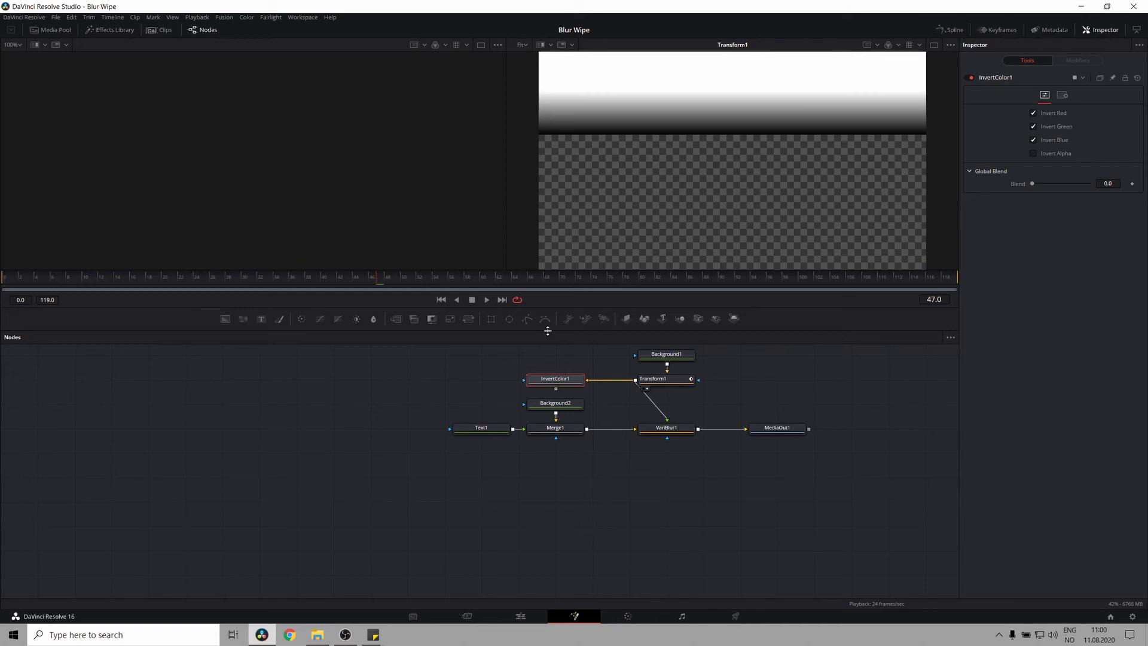
Add a Bitmap1 node left of InvertColor1 and feed InvertColor1's output into it
{"action": "key", "text": "shift+space"}
{"action": "type", "text": "INVER"}
{"action": "key", "text": "BackSpace"}
{"action": "key", "text": "BackSpace"}
{"action": "key", "text": "BackSpace"}
{"action": "key", "text": "BackSpace"}
{"action": "key", "text": "BackSpace"}
{"action": "type", "text": "bitmap"}
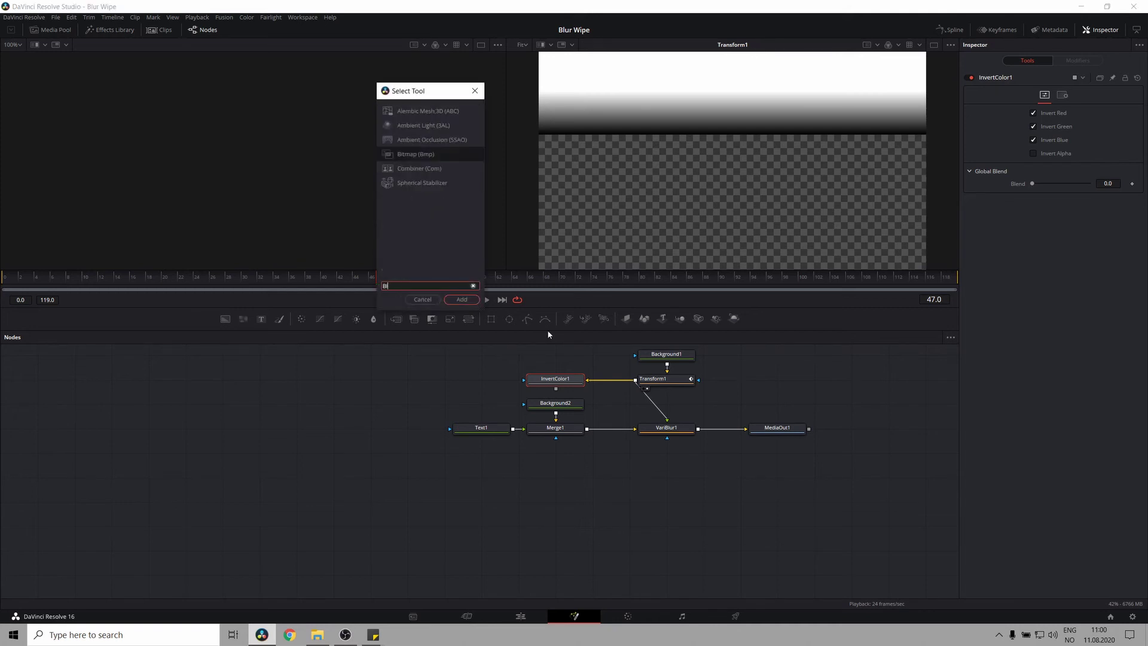
{"action": "key", "text": "Return"}
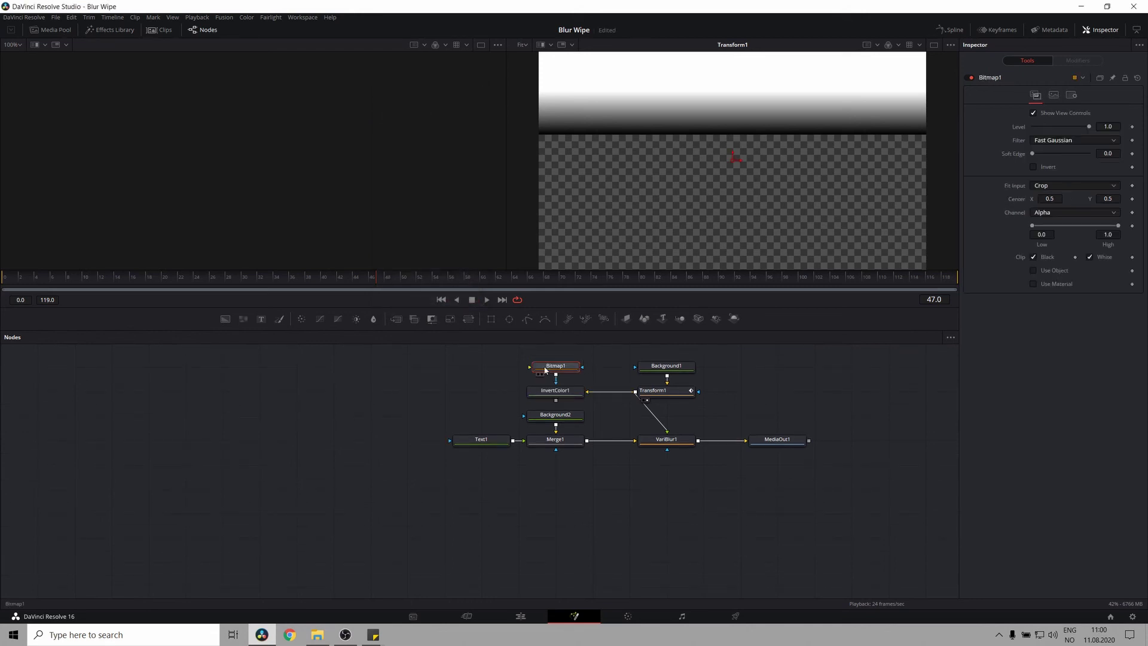
{"action": "left_click_drag", "start_coordinate": [552, 372], "coordinate": [414, 395]}
{"action": "left_click_drag", "start_coordinate": [489, 394], "coordinate": [538, 402]}
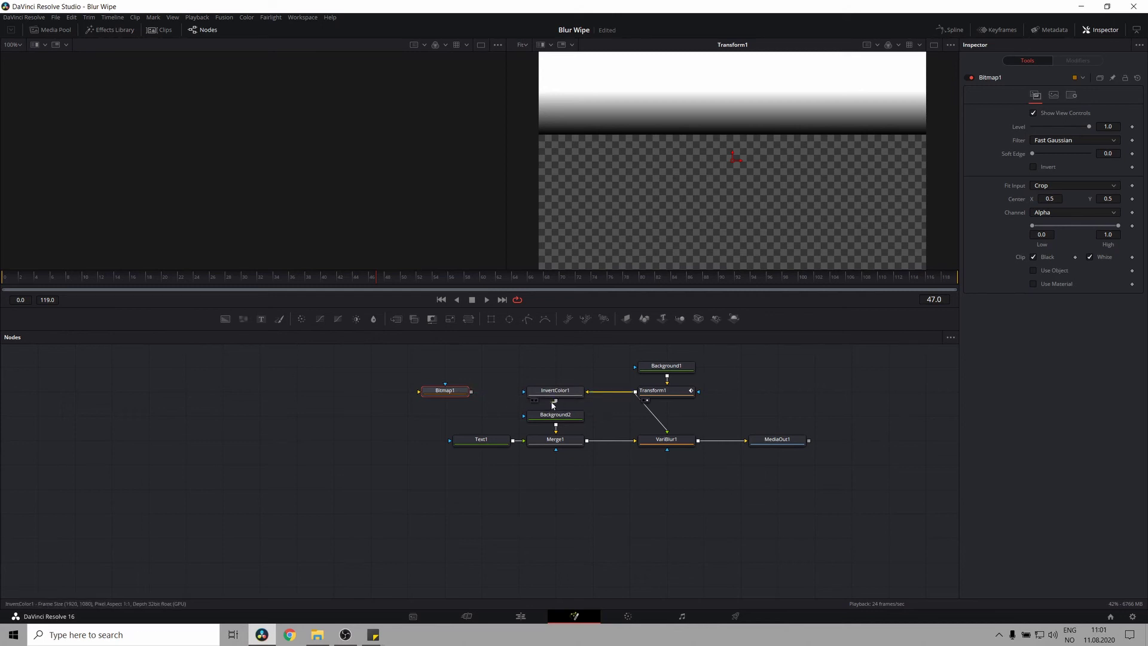
{"action": "left_click_drag", "start_coordinate": [556, 401], "coordinate": [419, 393]}
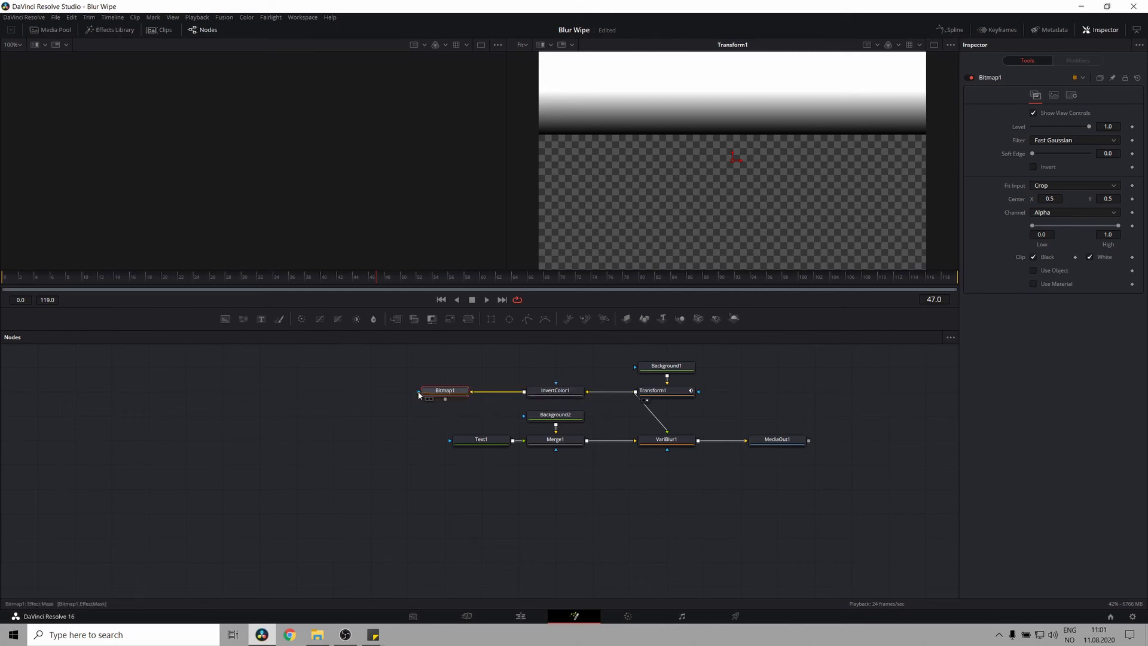
Set Bitmap1's Channel to Luminance and wire it into Text1's effect mask
{"action": "left_click", "coordinate": [1080, 213]}
{"action": "left_click", "coordinate": [1063, 273]}
{"action": "left_click_drag", "start_coordinate": [430, 394], "coordinate": [467, 395]}
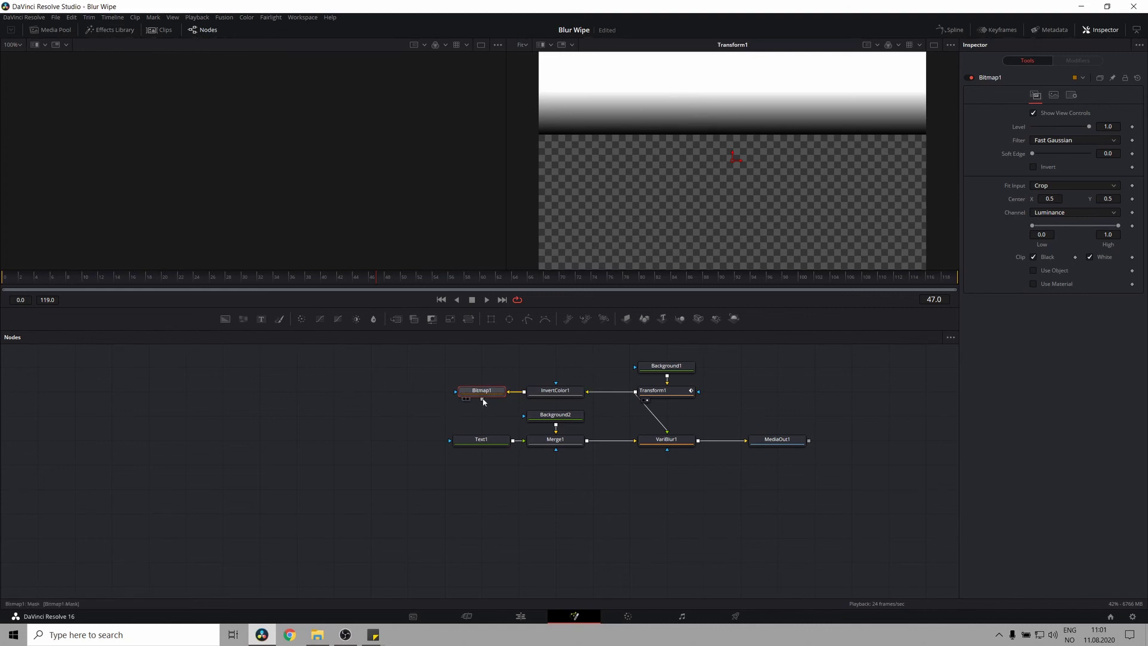
{"action": "left_click_drag", "start_coordinate": [478, 420], "coordinate": [449, 440]}
View Text1 and play the masked title wipe from around frame 10
{"action": "left_click", "coordinate": [487, 440]}
{"action": "key", "text": "2"}
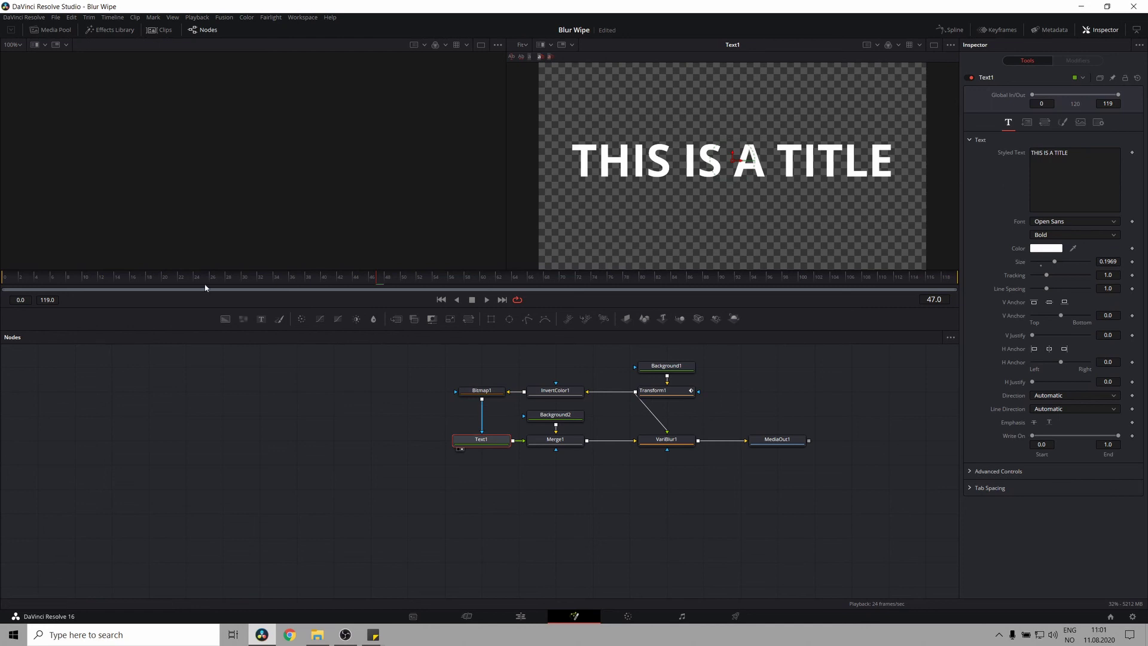
{"action": "left_click", "coordinate": [82, 282]}
{"action": "key", "text": "space"}
Show MediaOut1's final output in the viewer and replay the wipe from the start
{"action": "key", "text": "space"}
{"action": "left_click", "coordinate": [771, 439]}
{"action": "key", "text": "2"}
{"action": "key", "text": "space"}
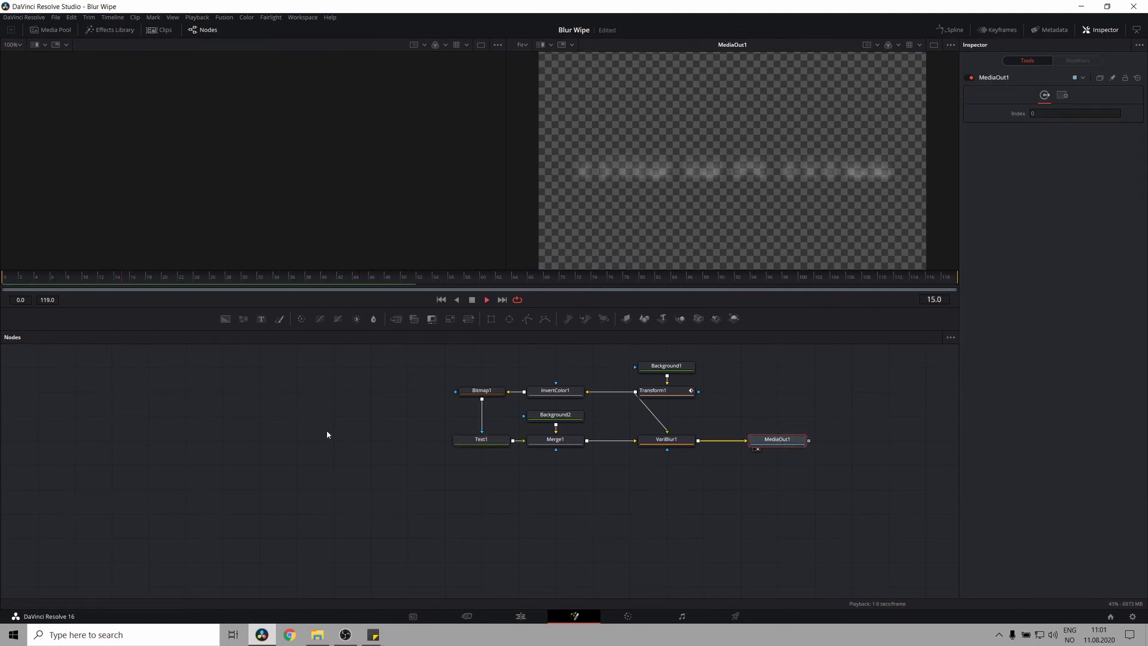
{"action": "key", "text": "space"}
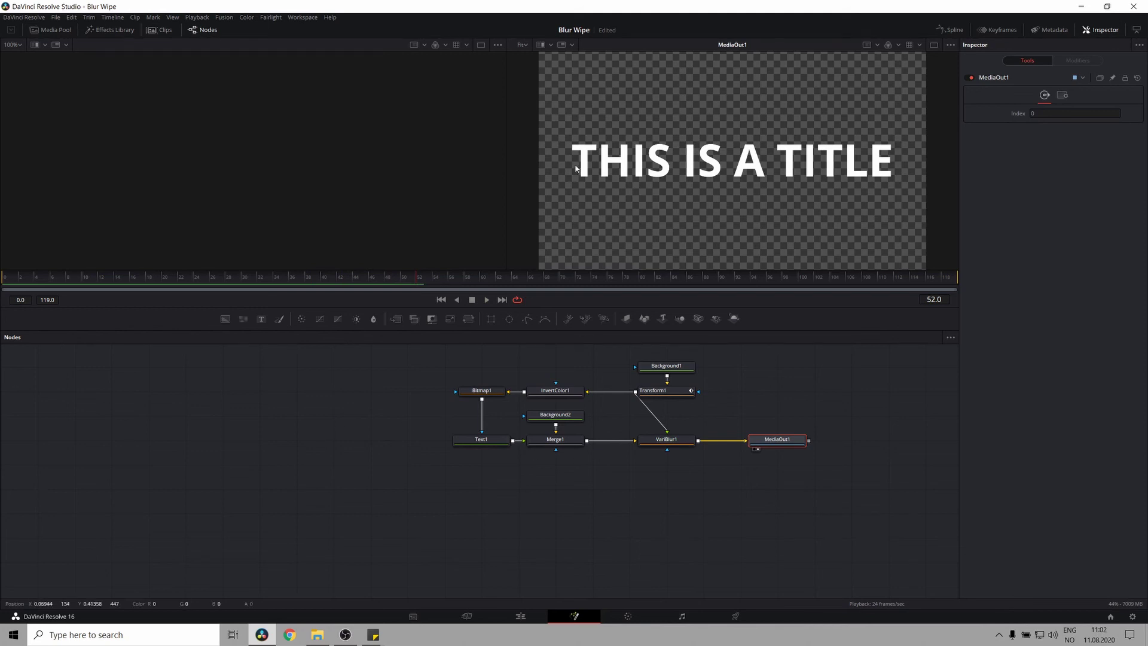
Switch VariBlur1's method from Multibox to Defocus and replay the wipe from frame 0
{"action": "left_click", "coordinate": [675, 444]}
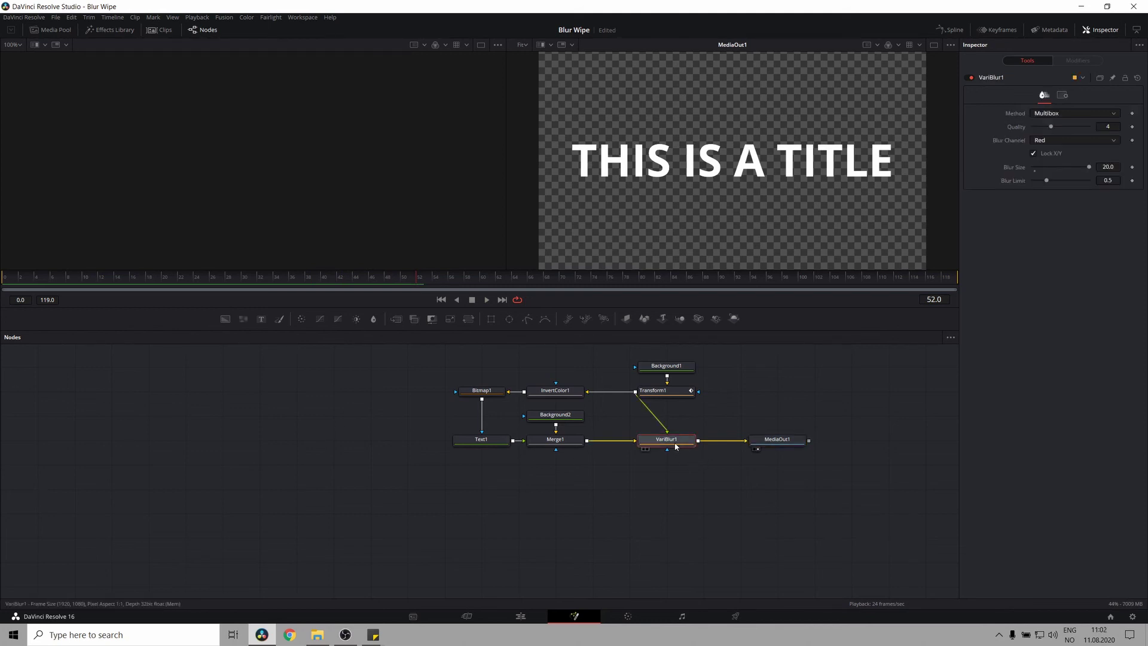
{"action": "left_click", "coordinate": [1055, 113]}
{"action": "left_click", "coordinate": [1050, 147]}
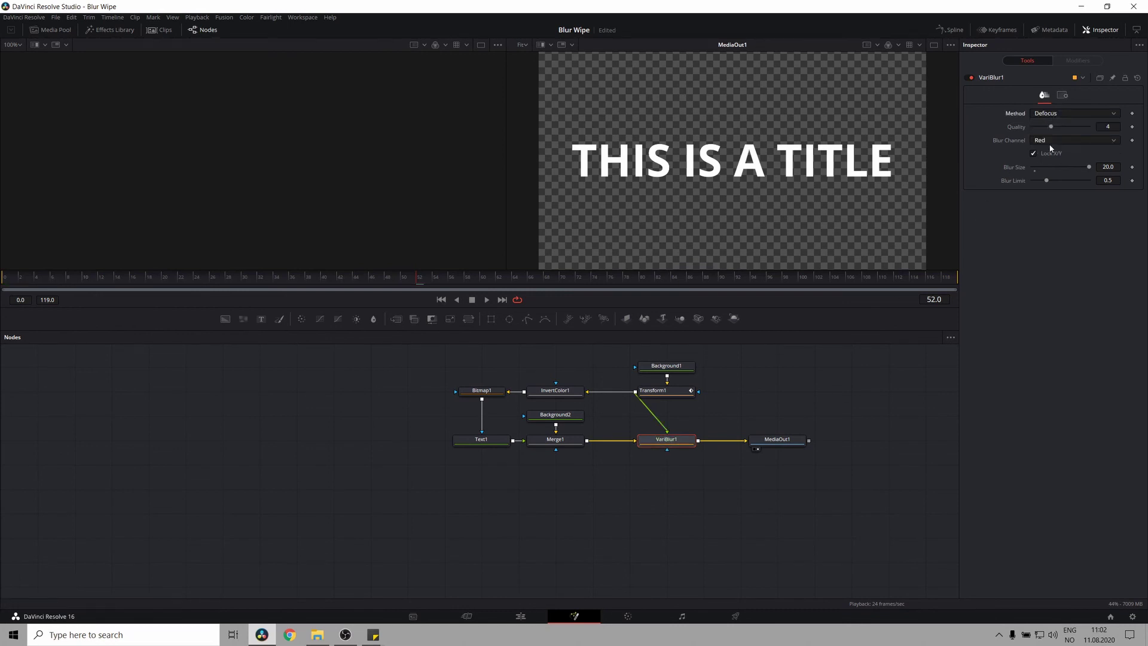
{"action": "key", "text": "Home"}
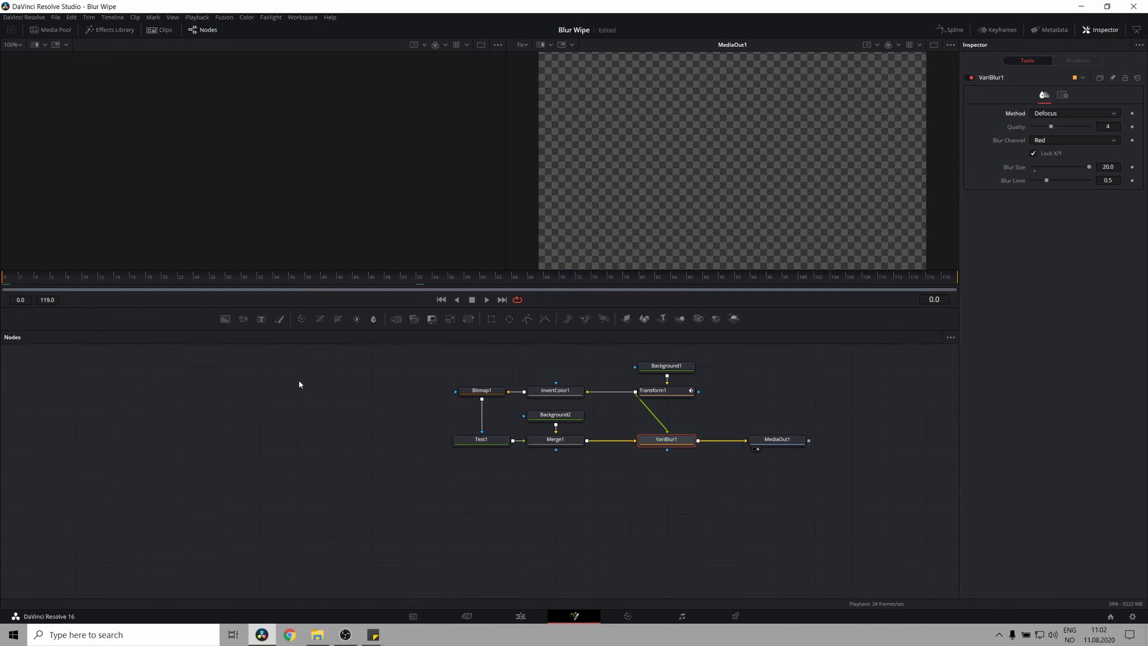
{"action": "key", "text": "space"}
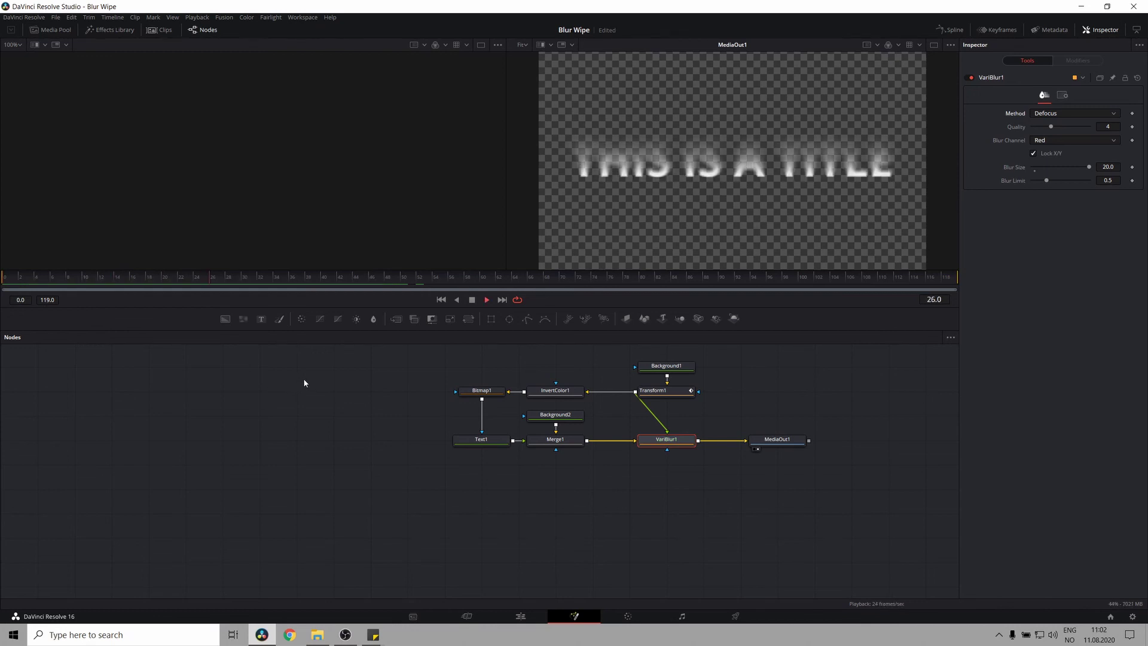
{"action": "key", "text": "space"}
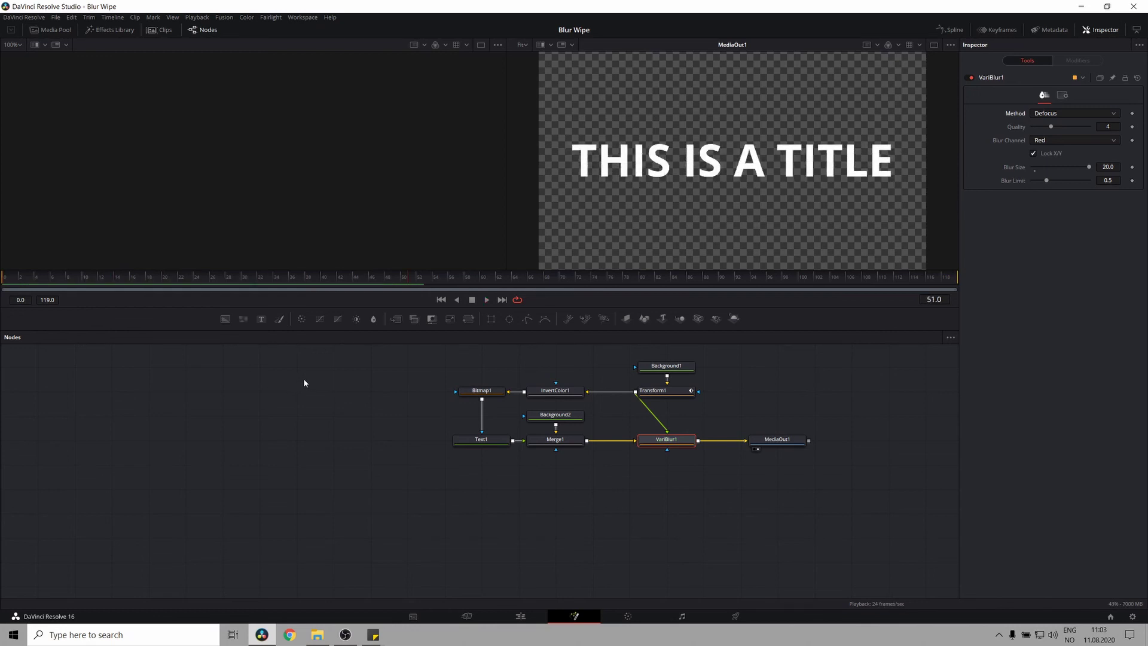